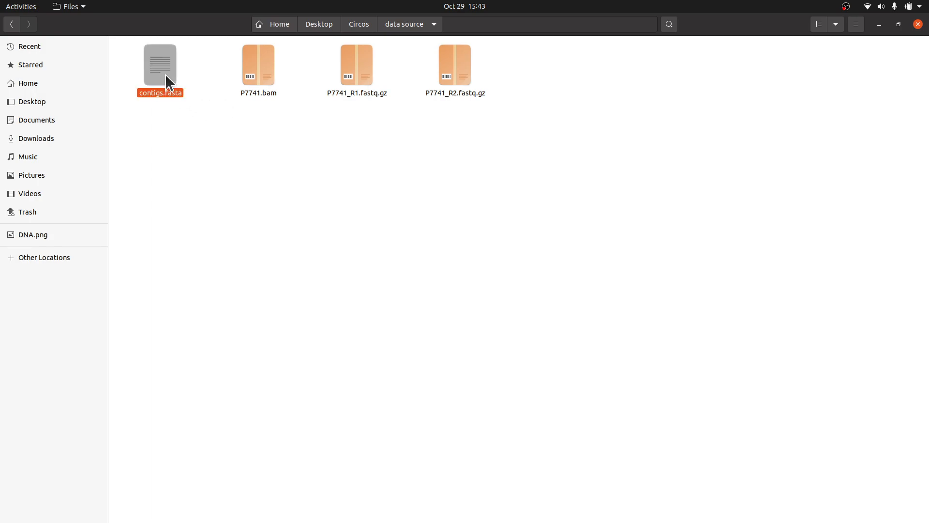
# Open coverage.txt from the Circos folder to inspect its contents.
pyautogui.click(183, 137)
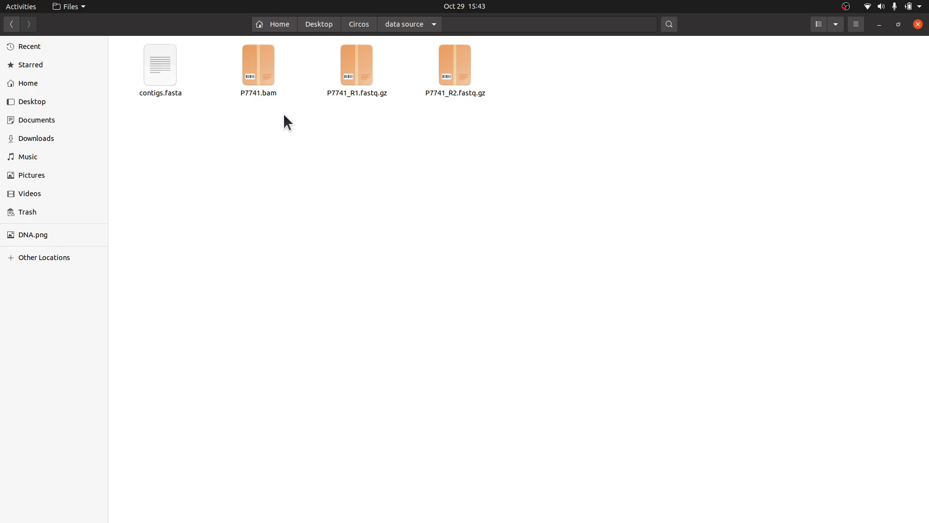
pyautogui.click(357, 24)
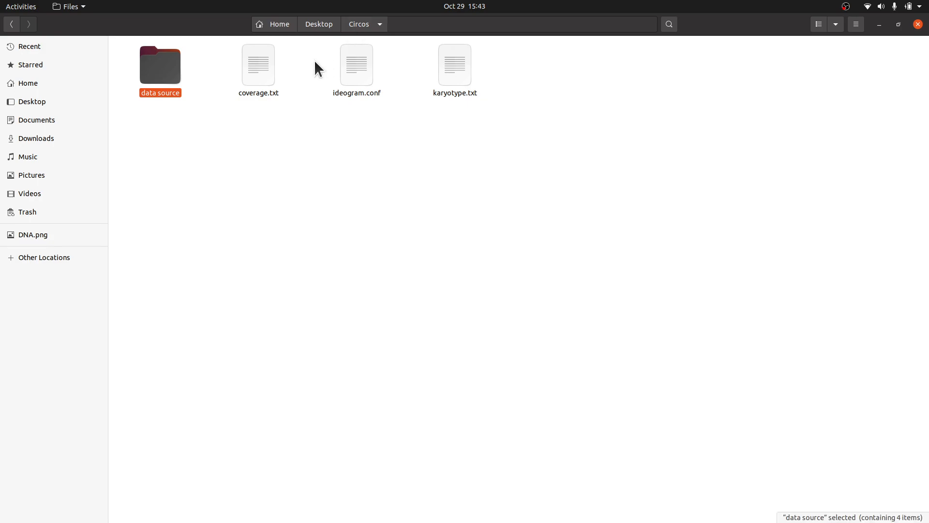
pyautogui.doubleClick(264, 65)
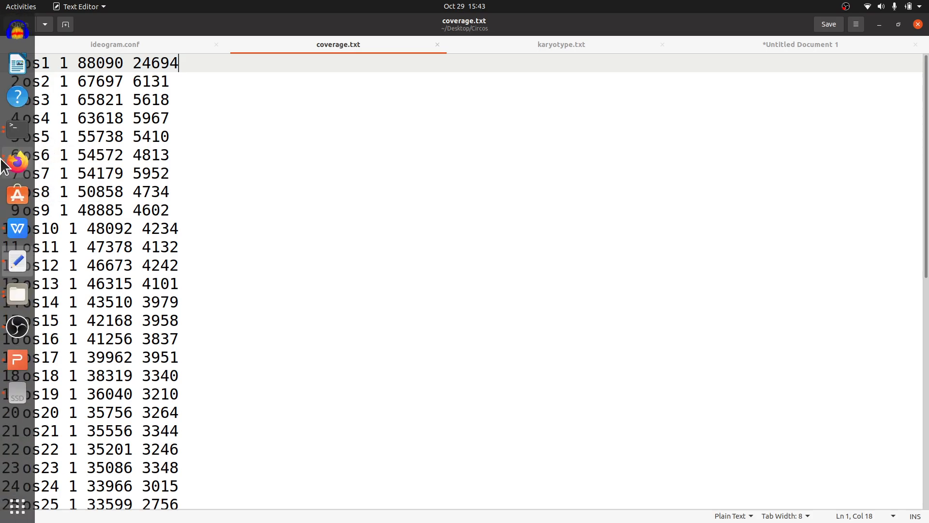
# Create a new Galaxy history and rename it Circos Genome Assembly Coverage.
pyautogui.click(17, 162)
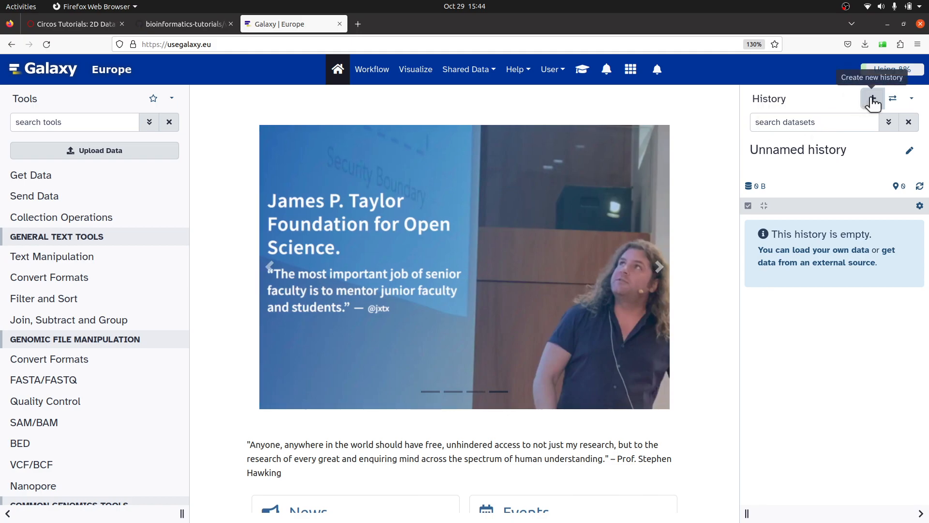
pyautogui.click(873, 100)
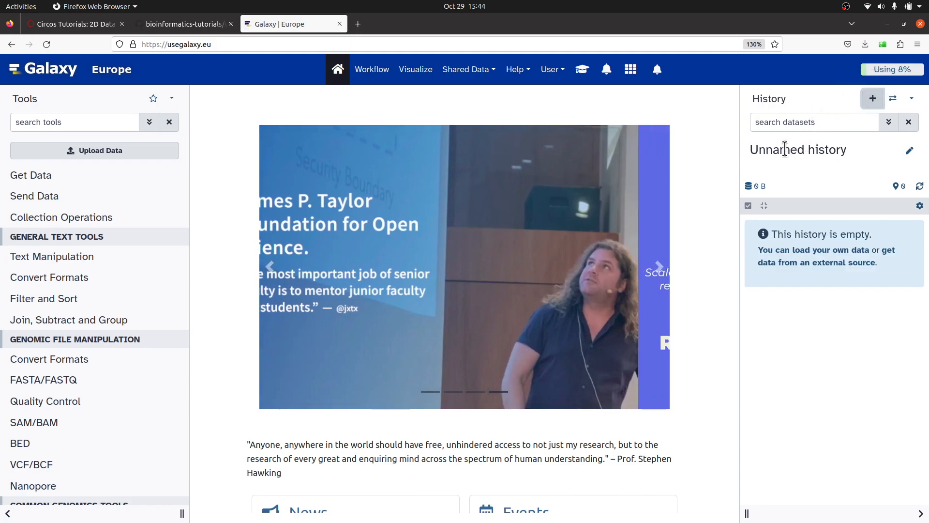
pyautogui.click(910, 152)
pyautogui.moveTo(851, 175); pyautogui.dragTo(733, 171)
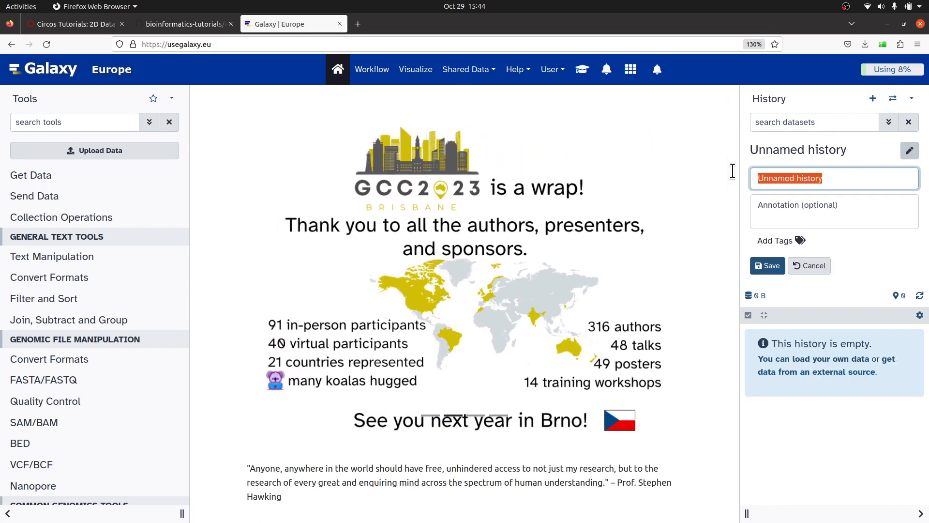
pyautogui.write('Circ')
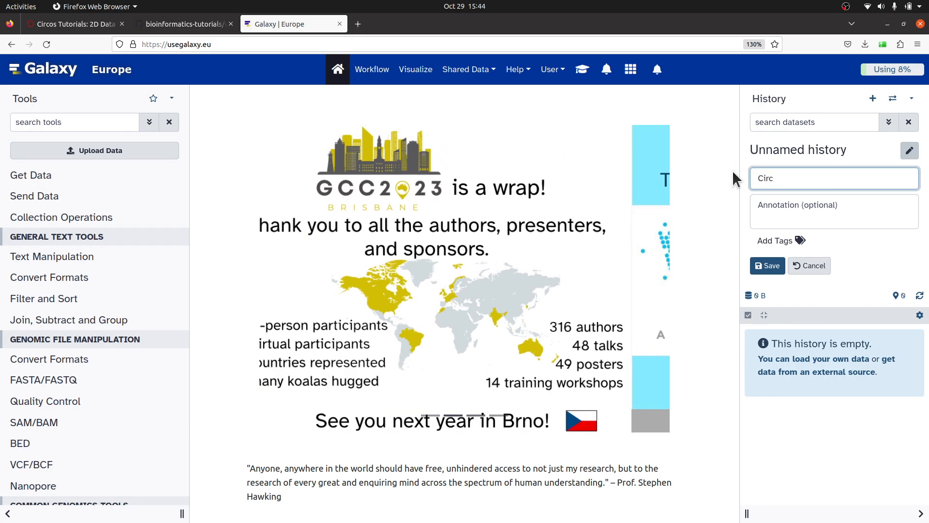
pyautogui.write('os Genome ')
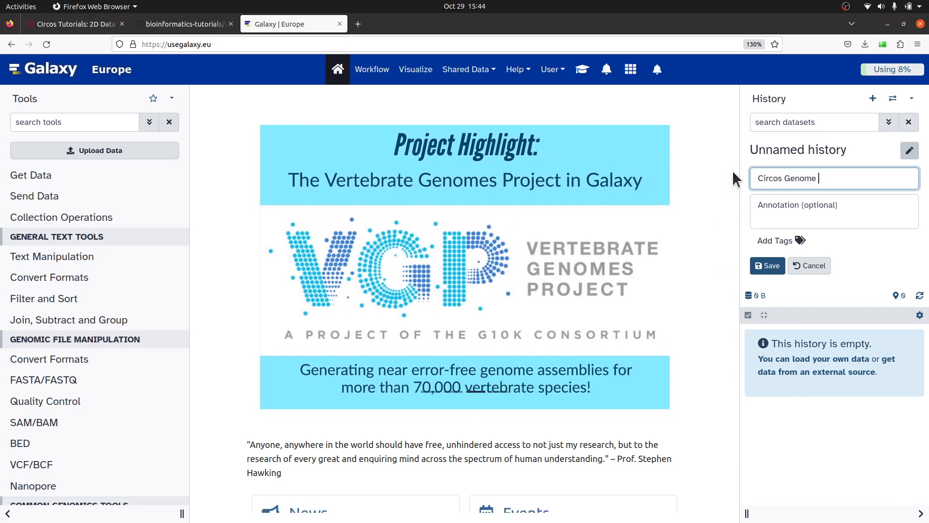
pyautogui.write('Assembl')
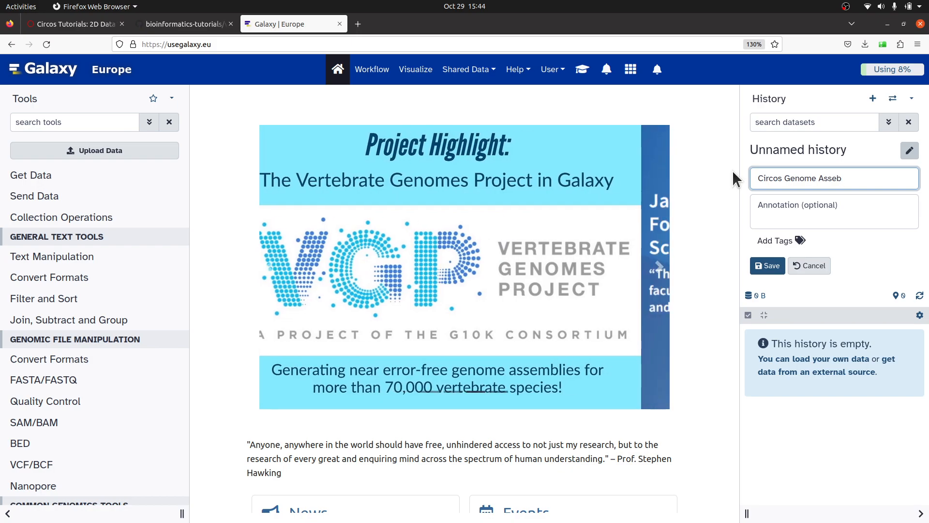
pyautogui.write('y C')
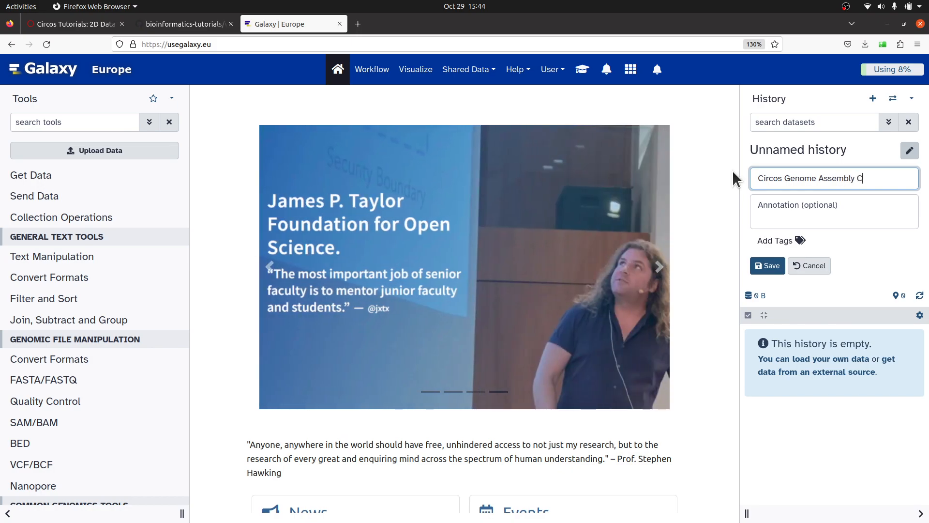
pyautogui.write('overage')
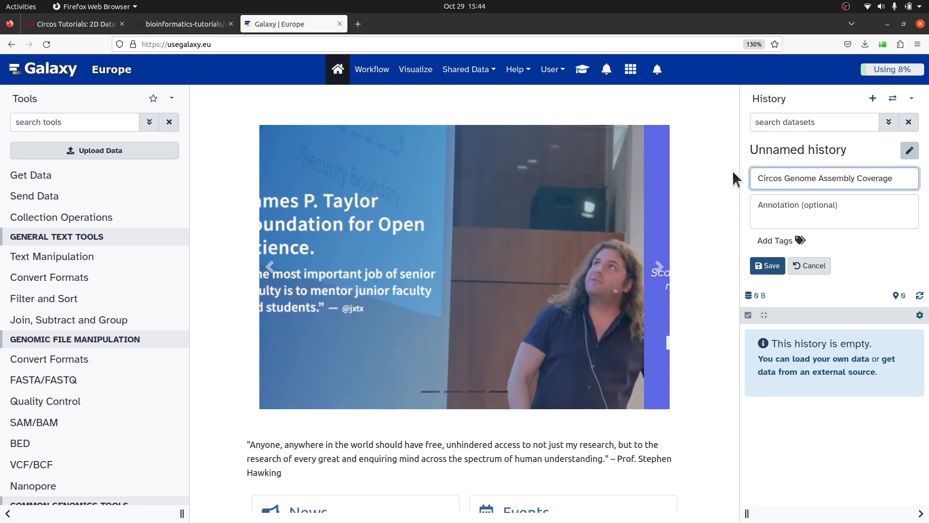
pyautogui.click(769, 266)
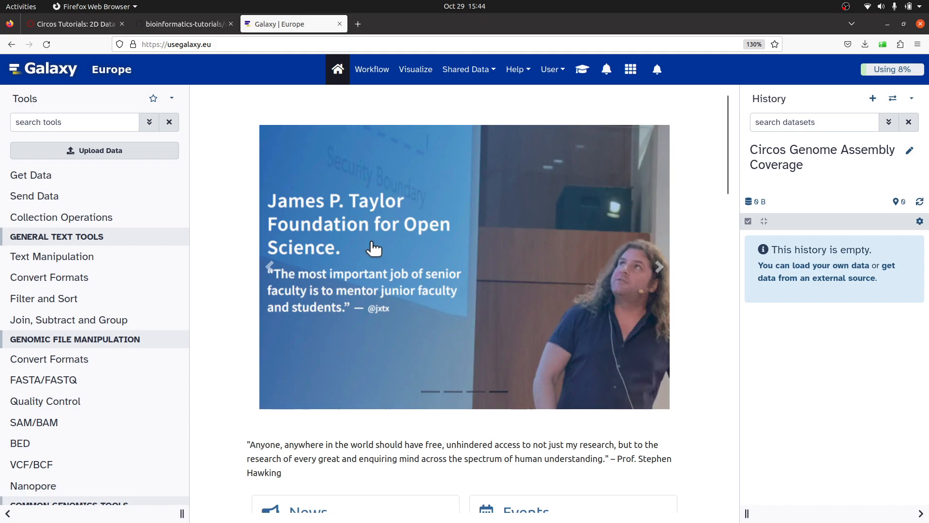
# Open the raw karyotype.txt file in the GitHub repository and copy its URL.
pyautogui.click(178, 24)
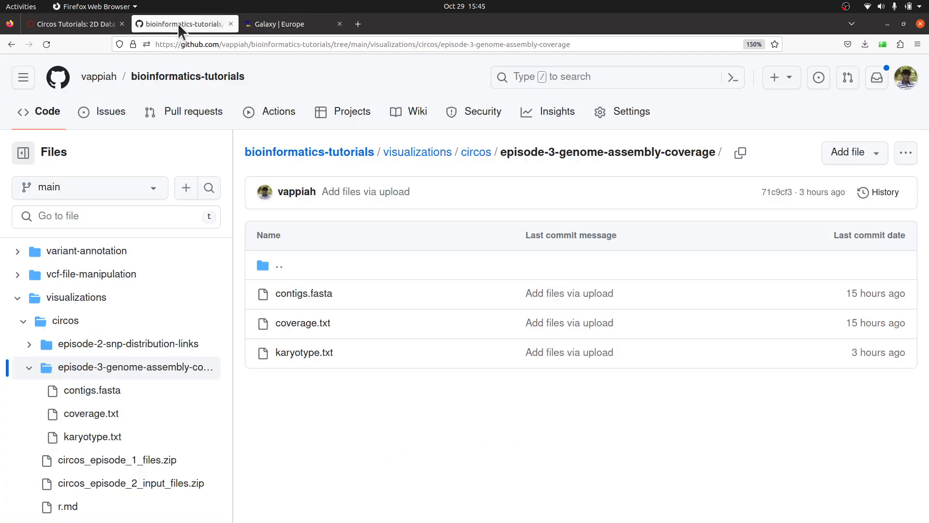
pyautogui.click(306, 356)
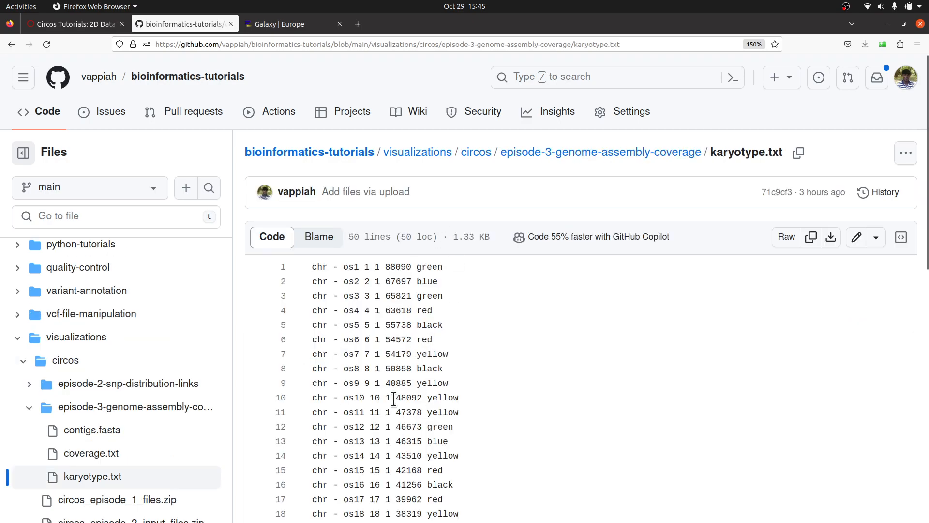
pyautogui.click(787, 238)
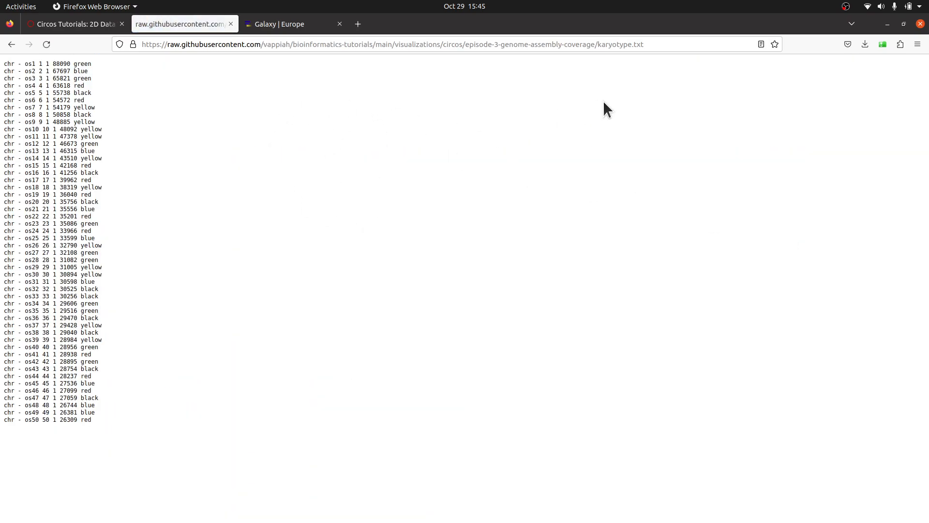
pyautogui.rightClick(667, 40)
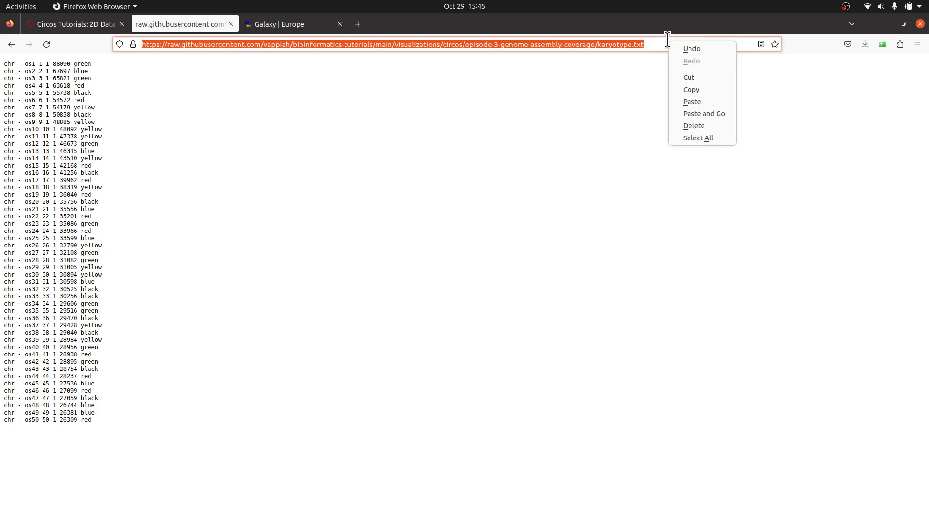
pyautogui.click(688, 88)
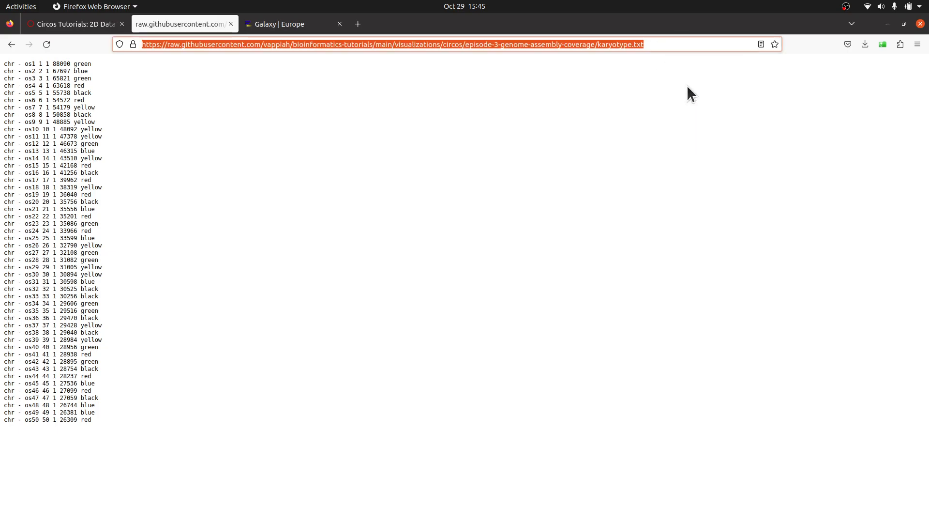
# Upload karyotype.txt into the history by pasting its raw URL as fetched data.
pyautogui.click(264, 22)
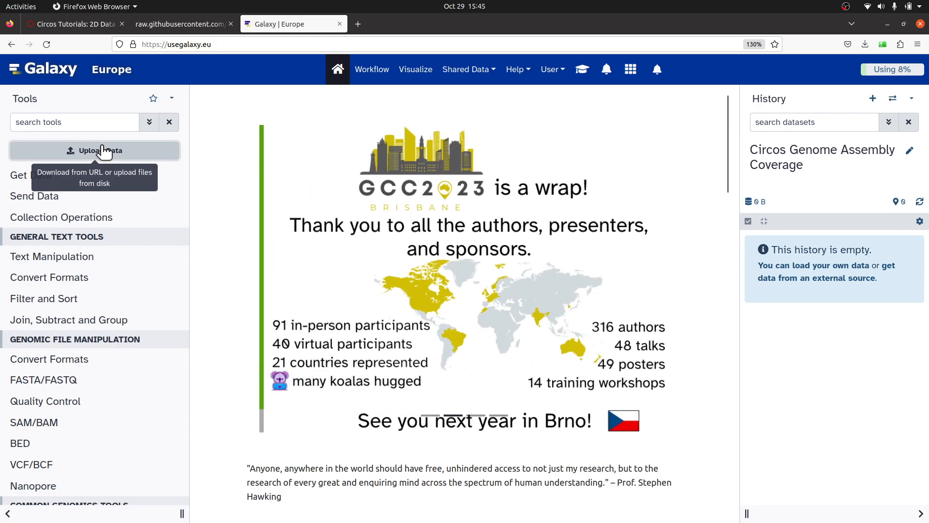
pyautogui.click(102, 151)
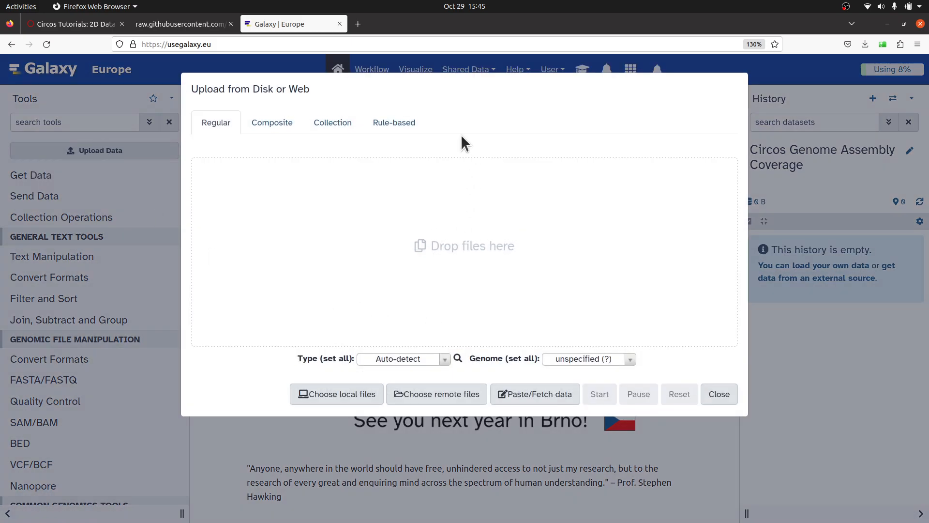
pyautogui.click(544, 404)
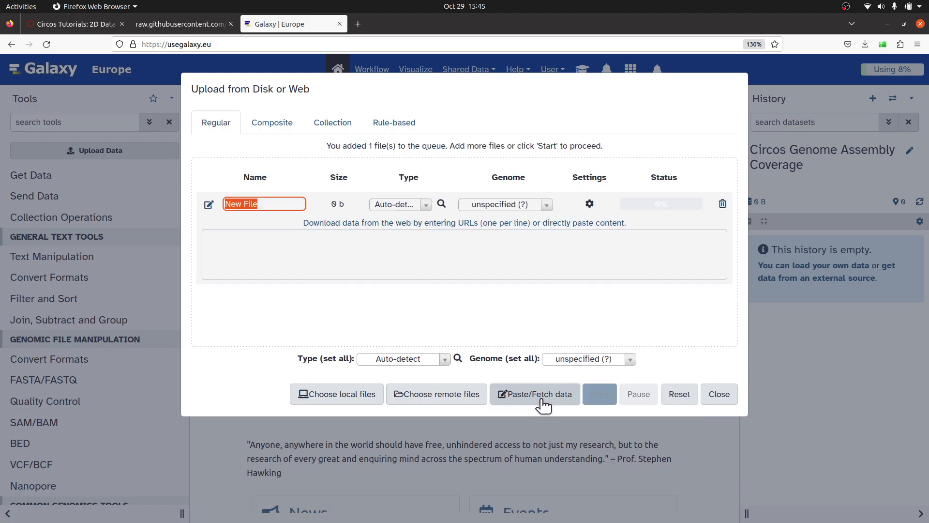
pyautogui.click(305, 259)
pyautogui.rightClick(261, 254)
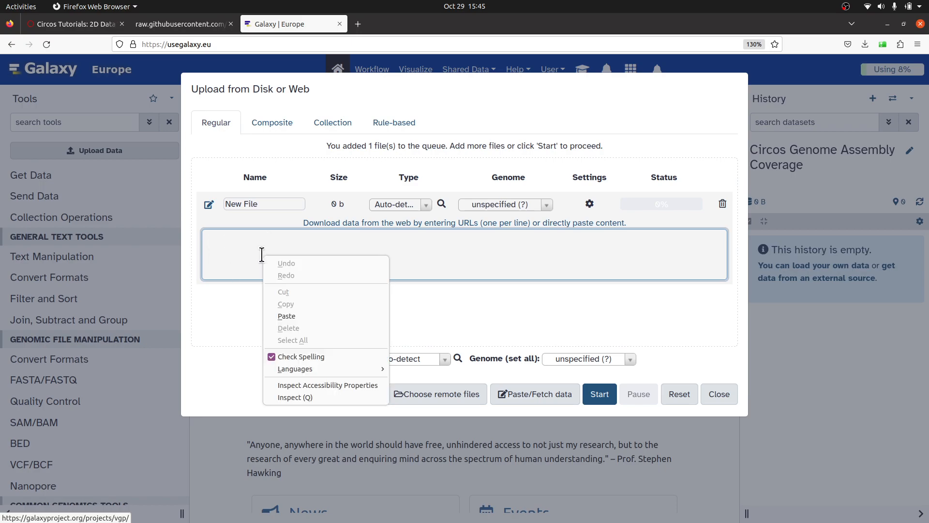
pyautogui.click(300, 312)
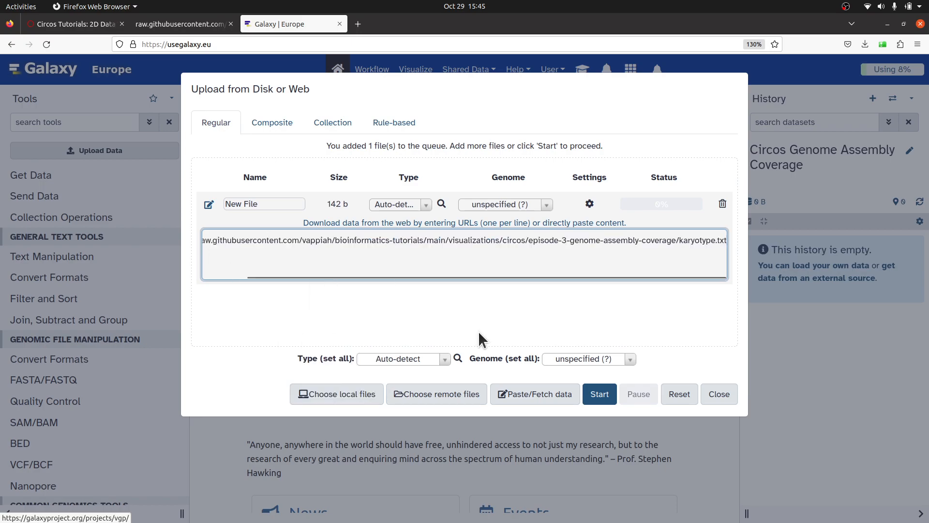
pyautogui.click(604, 396)
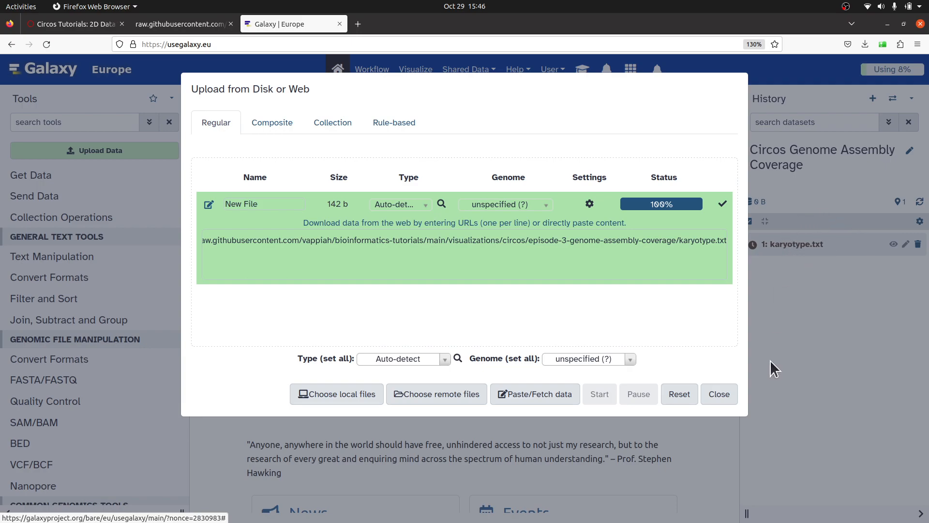
pyautogui.click(726, 394)
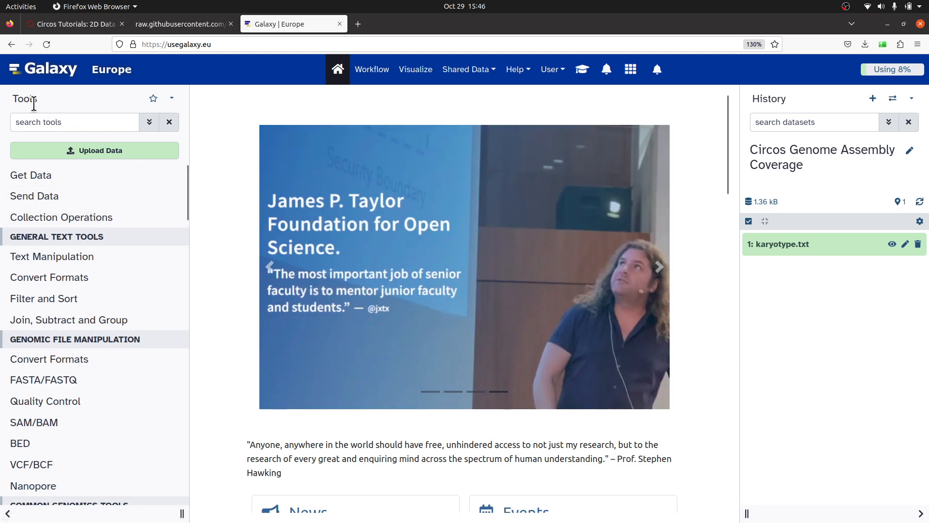
# Search the tools for circos and open the Circos tool.
pyautogui.click(56, 120)
pyautogui.write('ci')
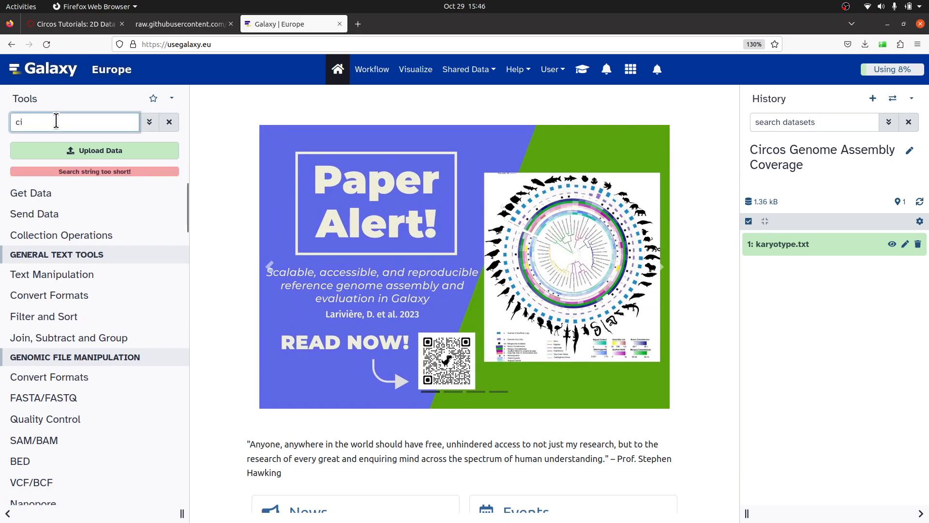
pyautogui.write('rcos')
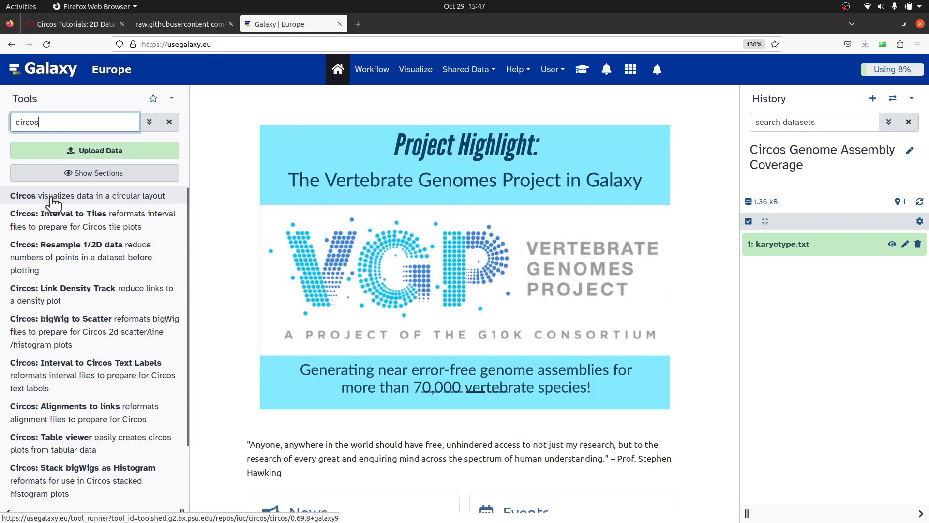
pyautogui.click(52, 201)
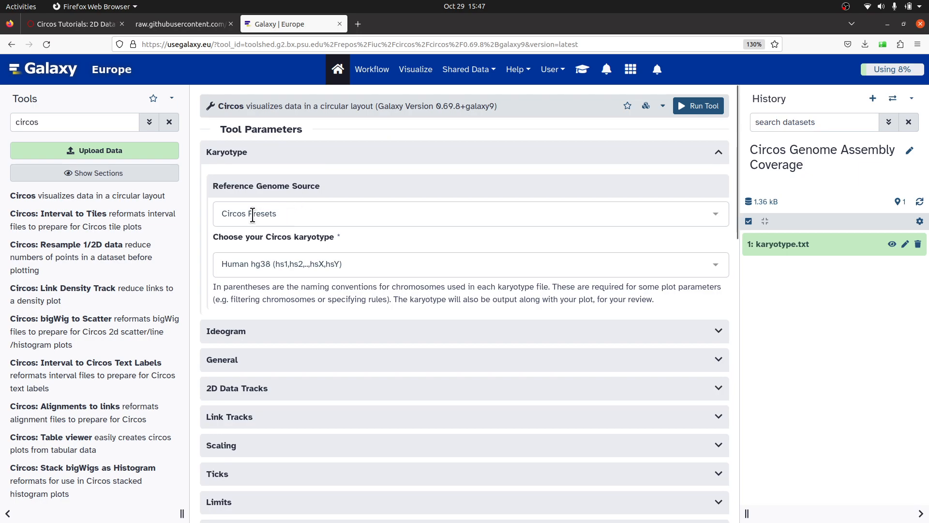
# Set the reference genome source to Custom Karyotype using karyotype.txt as the karyotype configuration.
pyautogui.click(290, 213)
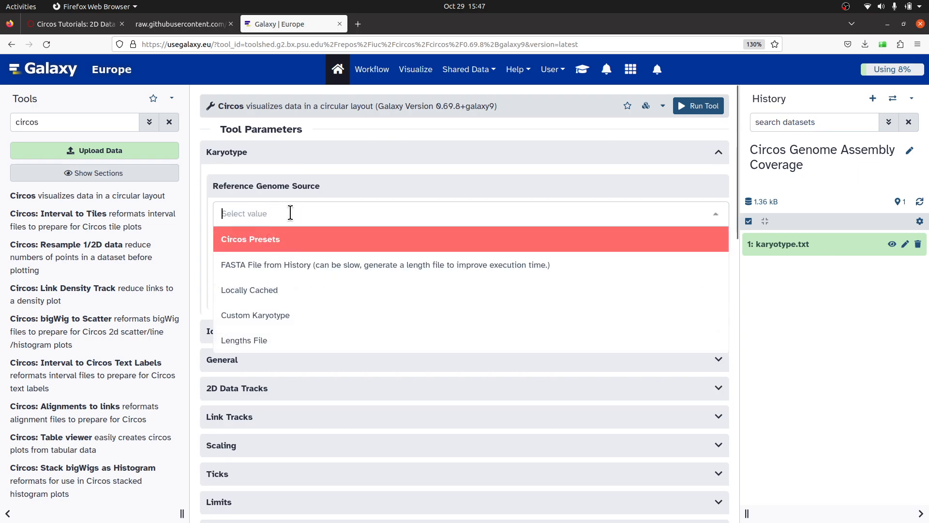
pyautogui.click(292, 319)
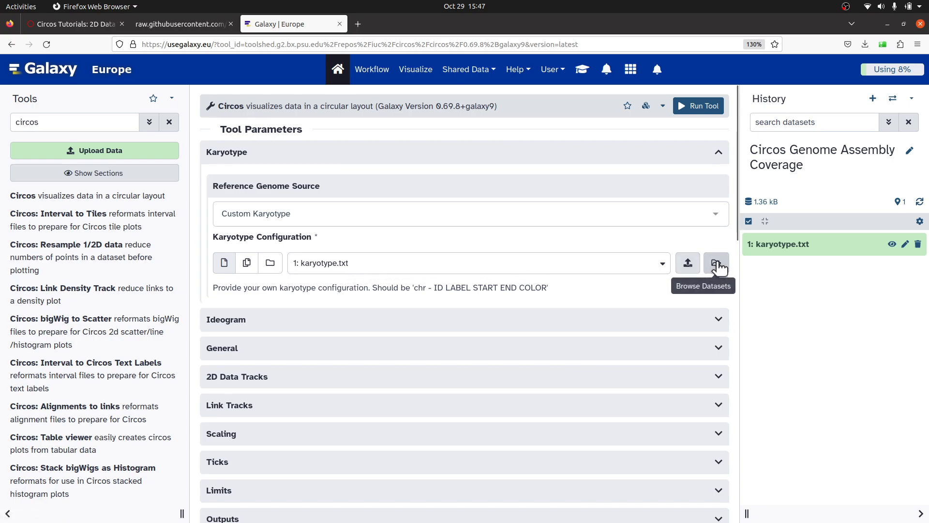
pyautogui.click(663, 264)
pyautogui.click(557, 306)
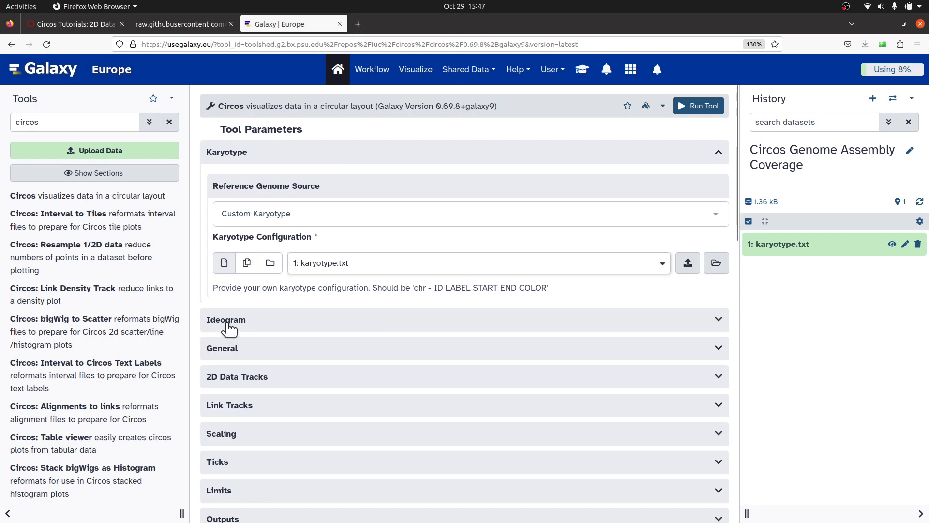
# Expand the Ideogram settings and set the spacing between ideograms to 0.
pyautogui.click(252, 321)
pyautogui.scroll(-5, 268, 344)
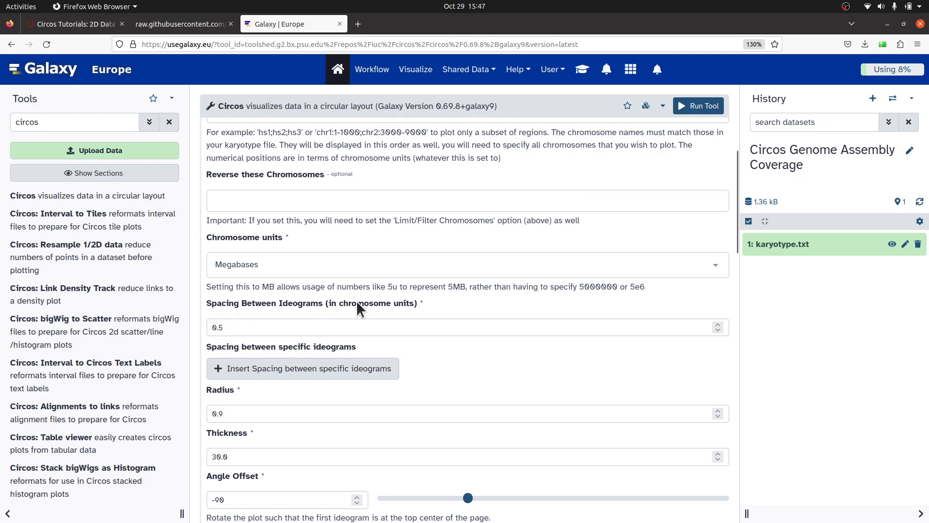
pyautogui.scroll(-3, 407, 301)
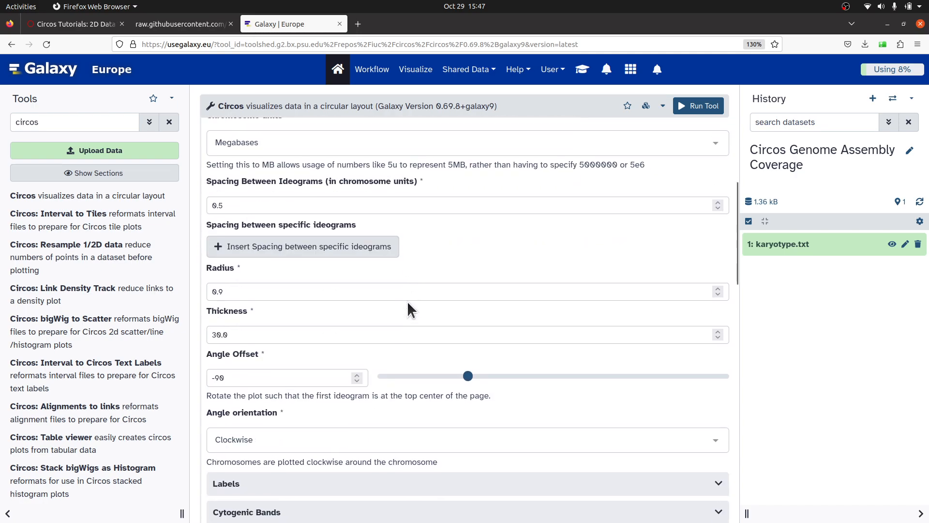
pyautogui.click(232, 204)
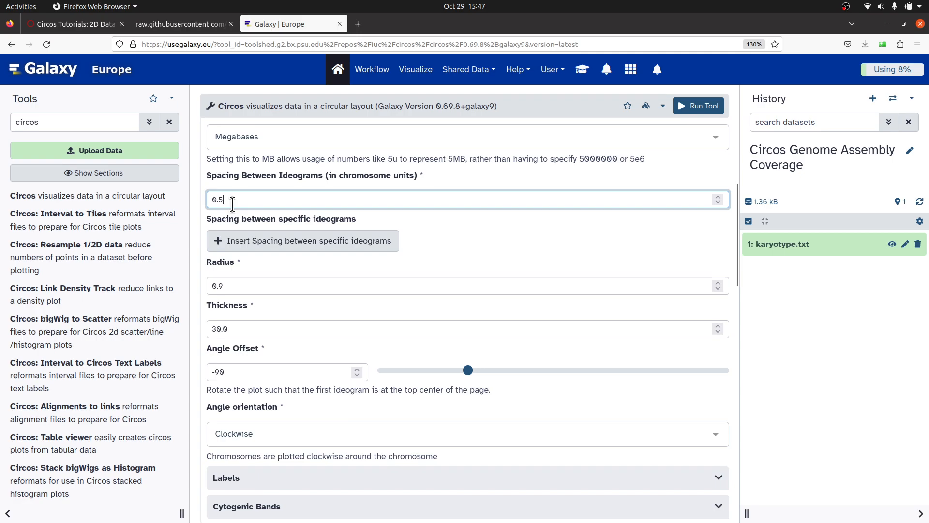
pyautogui.press('BackSpace')
pyautogui.write('0')
pyautogui.press('BackSpace')
pyautogui.press('BackSpace')
pyautogui.press('BackSpace')
pyautogui.write('0')
pyautogui.scroll(-3, 290, 302)
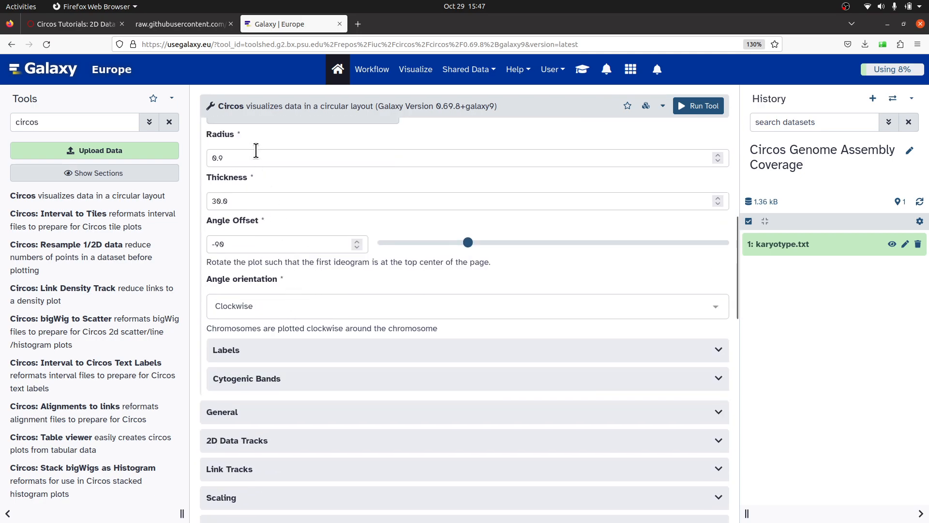
pyautogui.scroll(-2, 293, 309)
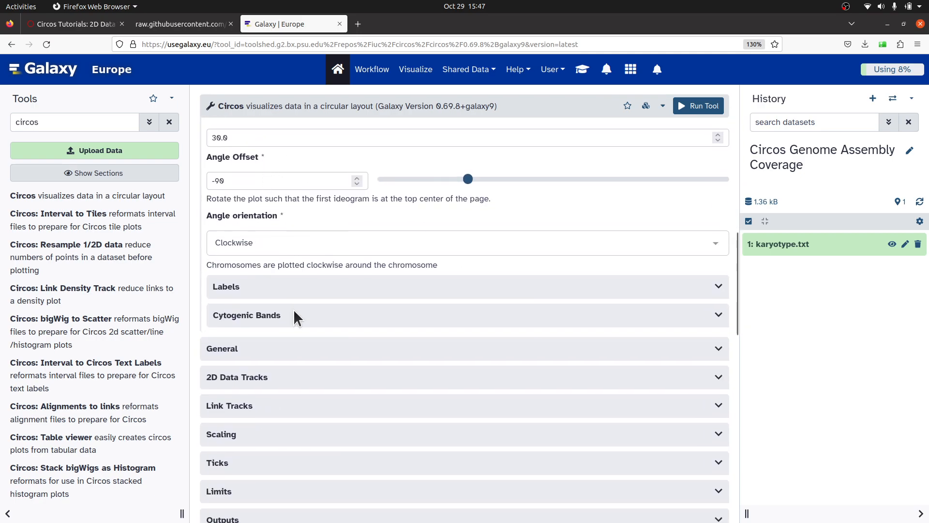
# Expand the Labels settings and set the label radius to 0.93 and the label font size to 40.
pyautogui.click(259, 290)
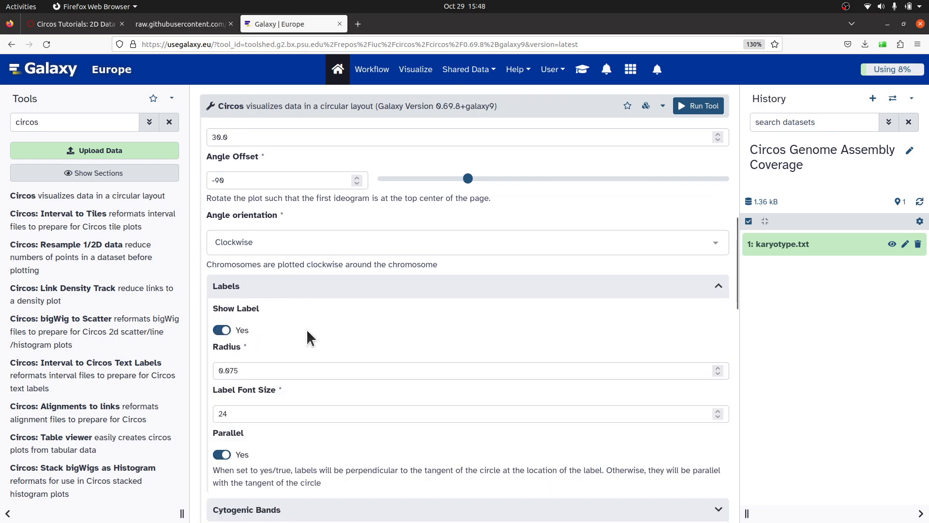
pyautogui.scroll(-2, 307, 328)
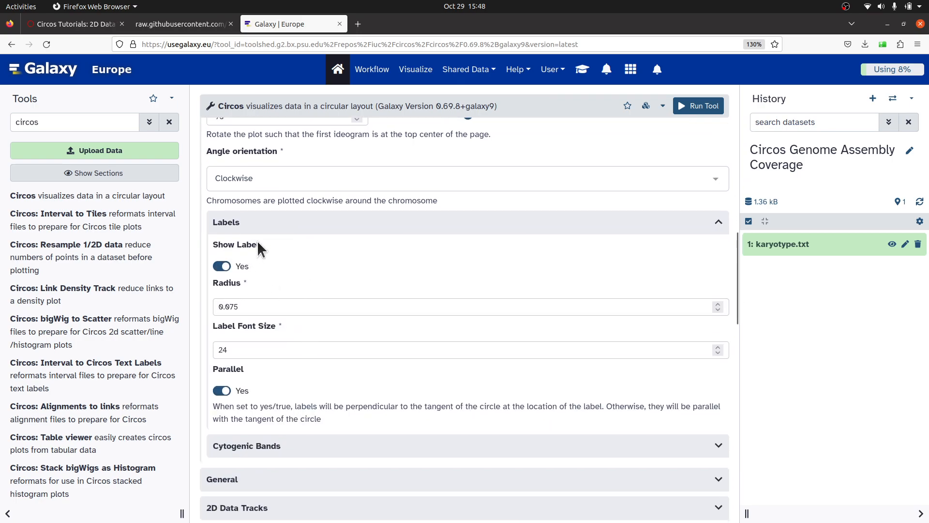
pyautogui.click(244, 306)
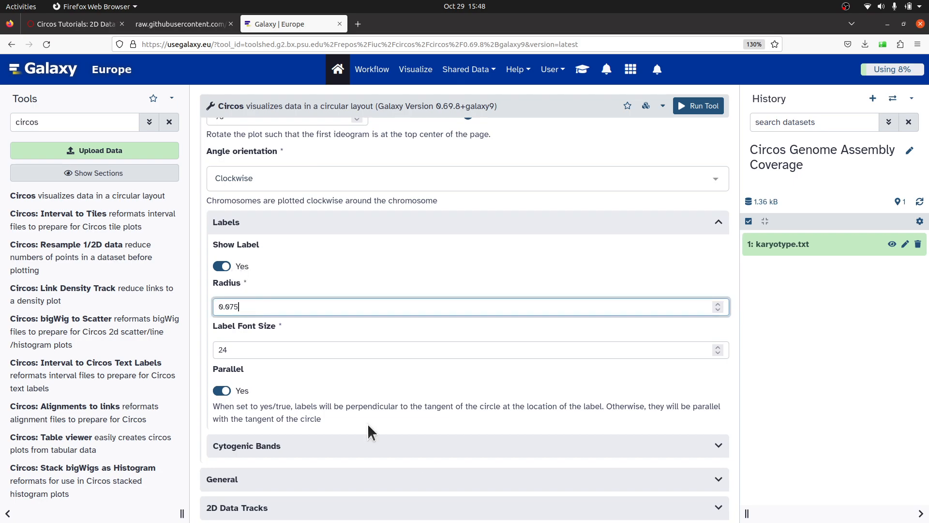
pyautogui.press('BackSpace')
pyautogui.press('BackSpace')
pyautogui.write('3')
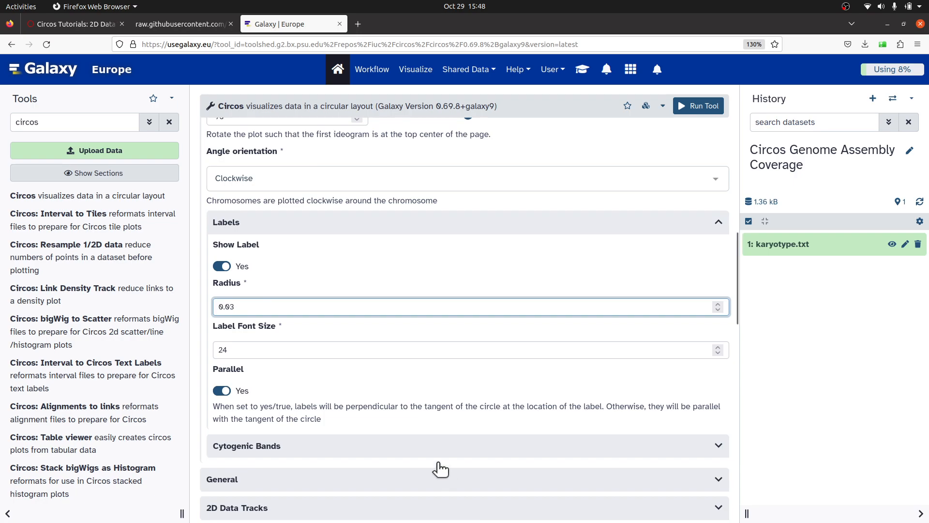
pyautogui.click(251, 350)
pyautogui.press('BackSpace')
pyautogui.press('BackSpace')
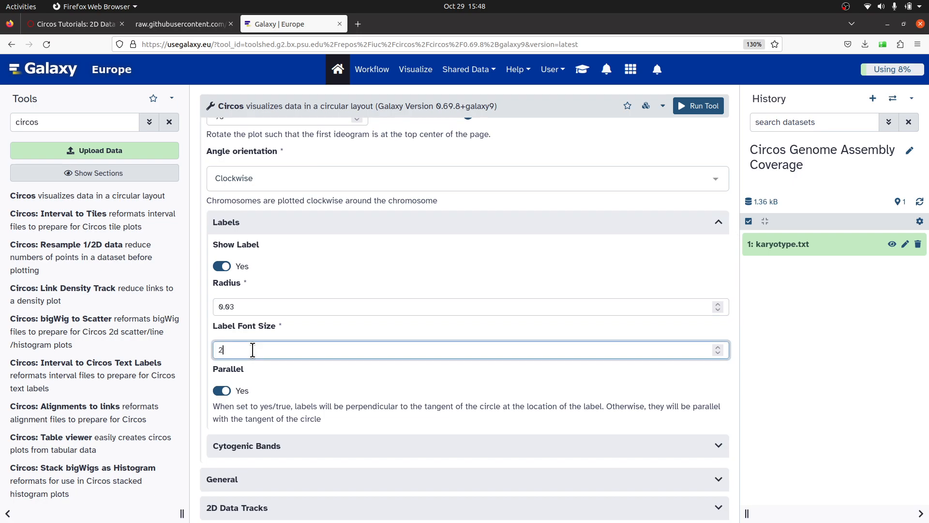
pyautogui.write('40')
# Run the Circos tool with the configured settings.
pyautogui.scroll(-3, 245, 276)
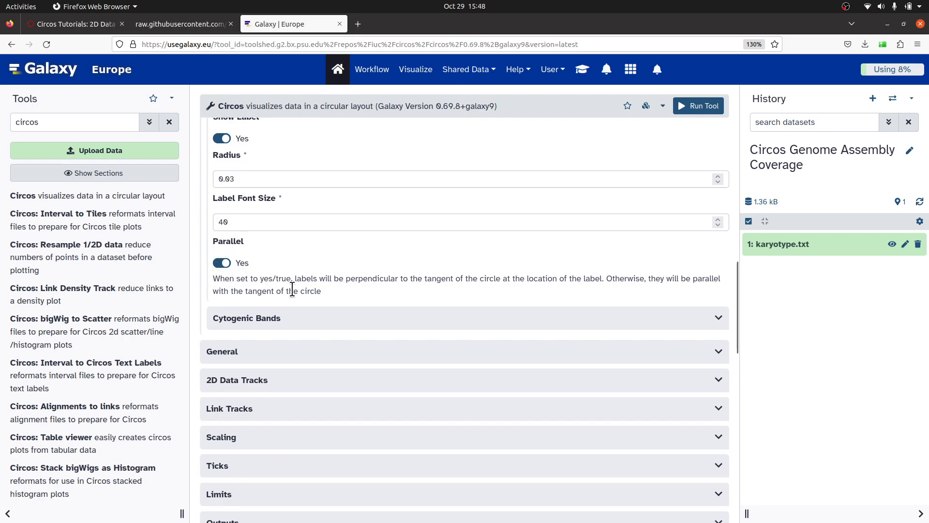
pyautogui.scroll(8, 292, 289)
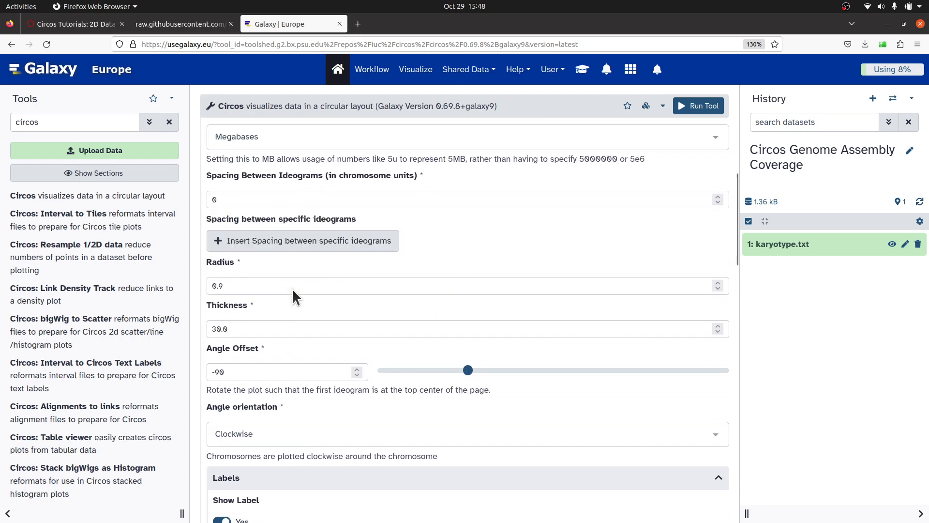
pyautogui.scroll(8, 400, 336)
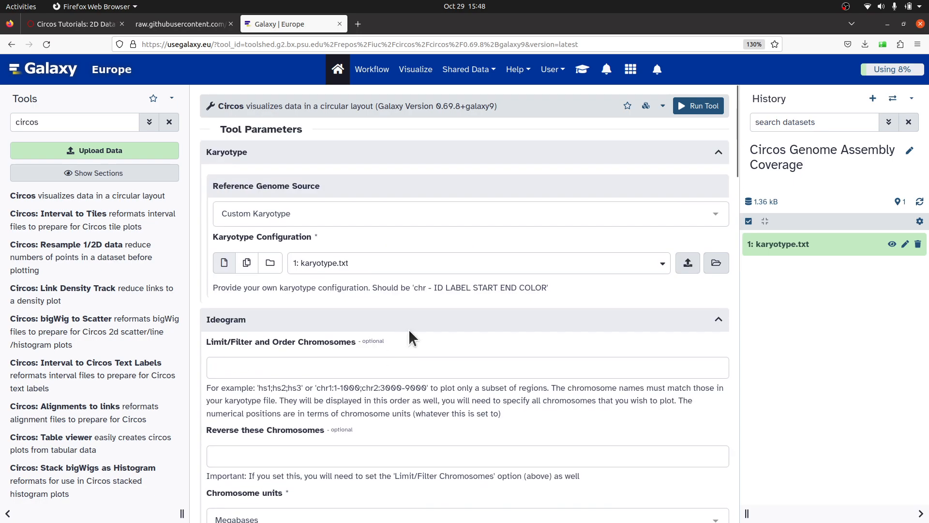
pyautogui.click(700, 106)
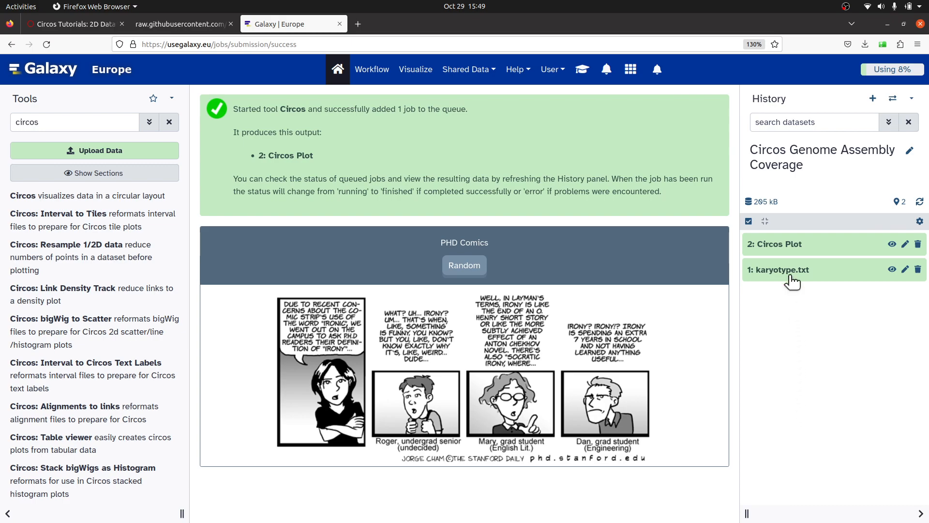
# Download the Circos Plot output as Galaxy2-[Circos_Plot].png into the Circos folder.
pyautogui.click(782, 244)
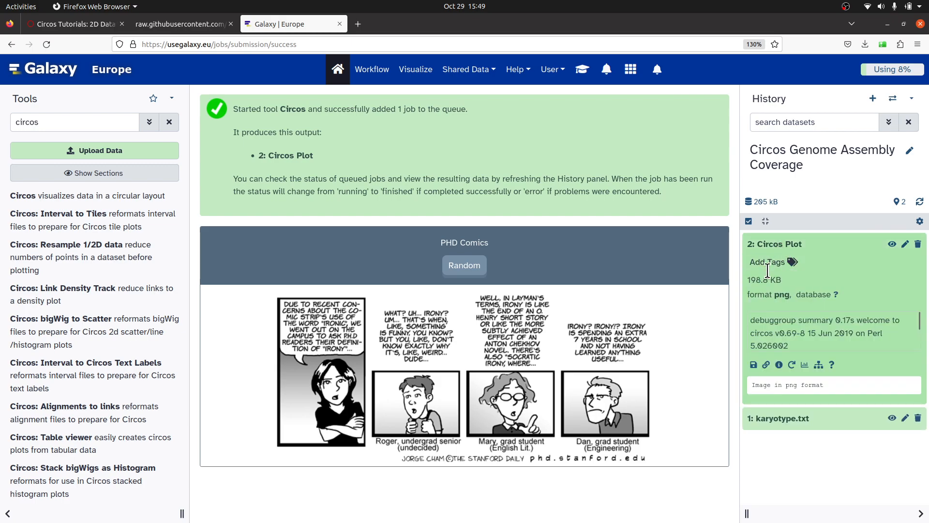
pyautogui.click(754, 366)
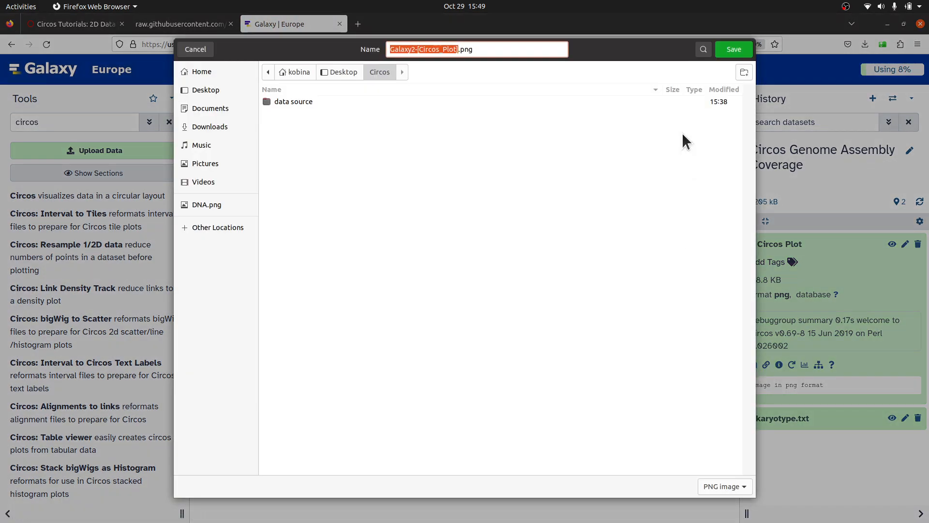
pyautogui.click(732, 49)
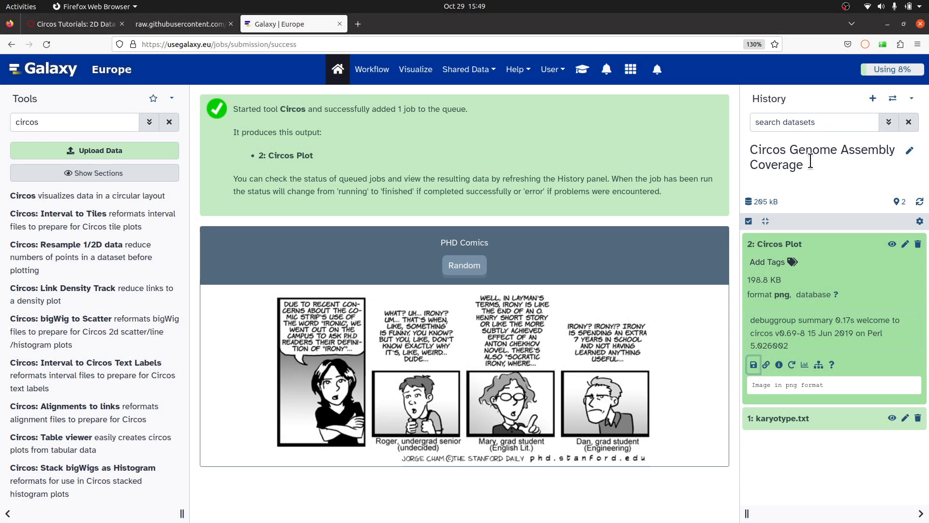
# Open the downloaded Circos plot image from the Circos folder to inspect it.
pyautogui.click(867, 40)
pyautogui.click(861, 68)
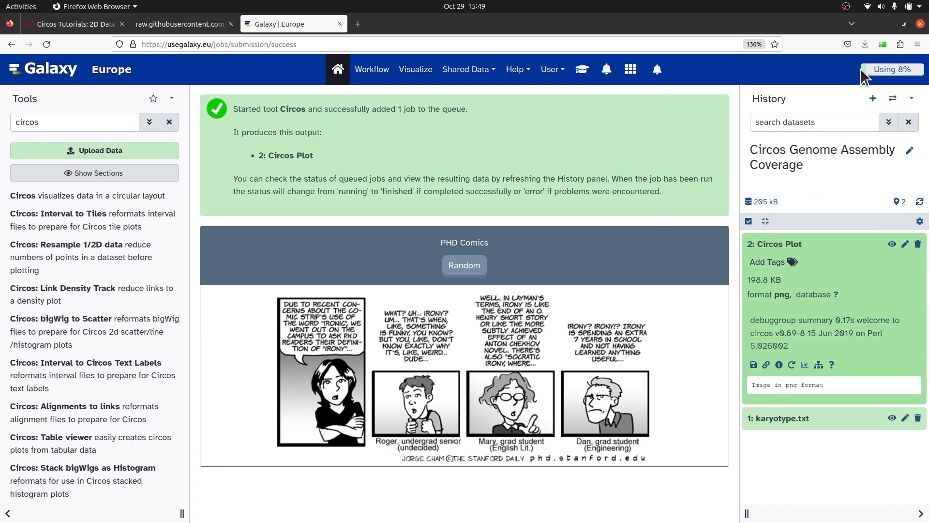
pyautogui.click(515, 31)
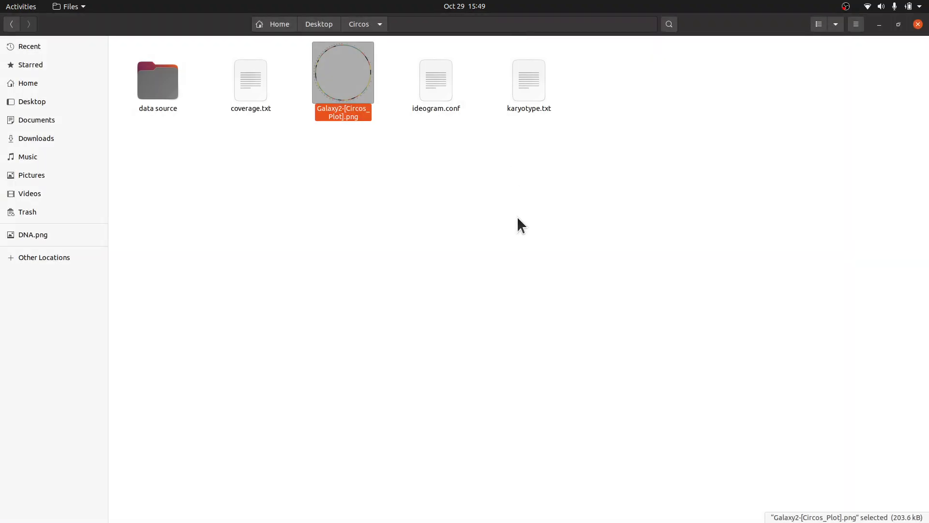
pyautogui.doubleClick(352, 85)
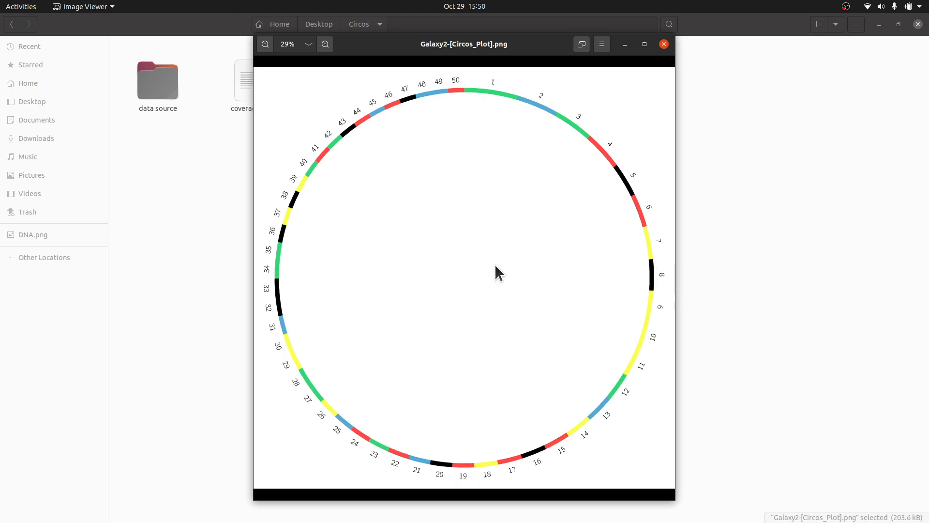
pyautogui.click(726, 131)
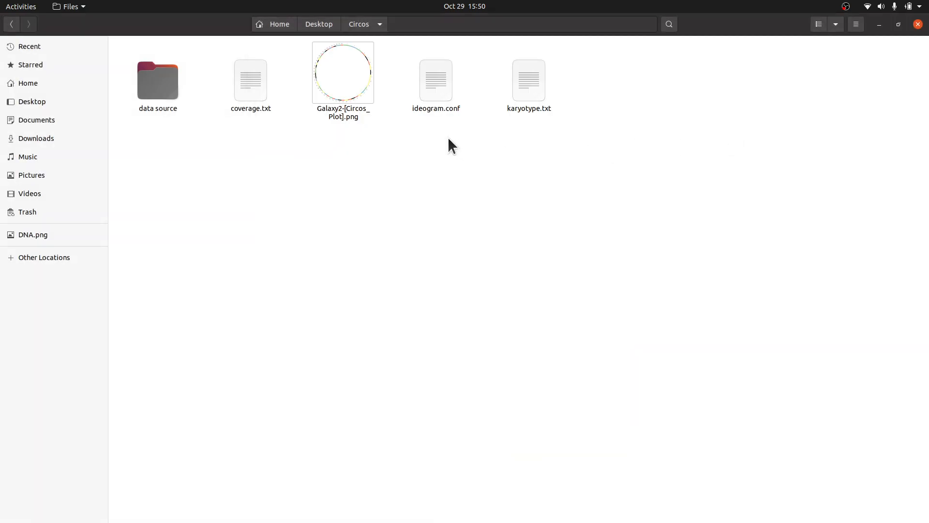
# Open ideogram.conf from the Circos folder in the text editor and review its settings.
pyautogui.doubleClick(434, 91)
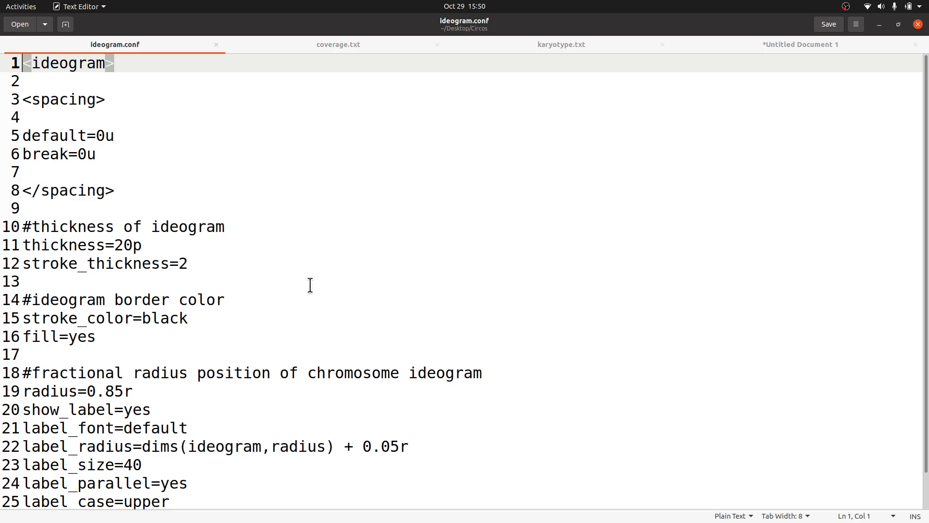
pyautogui.scroll(-1, 310, 285)
pyautogui.scroll(1, 253, 201)
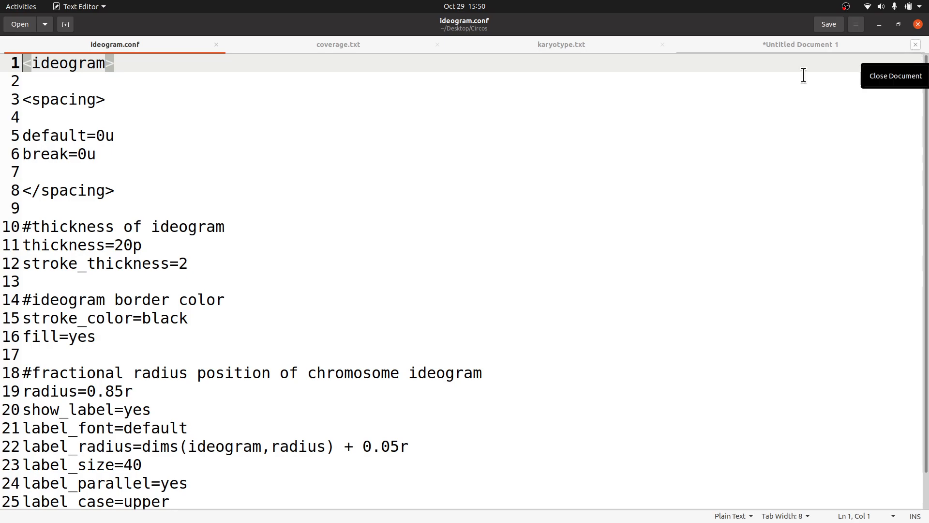
pyautogui.scroll(-2, 342, 334)
pyautogui.scroll(2, 342, 334)
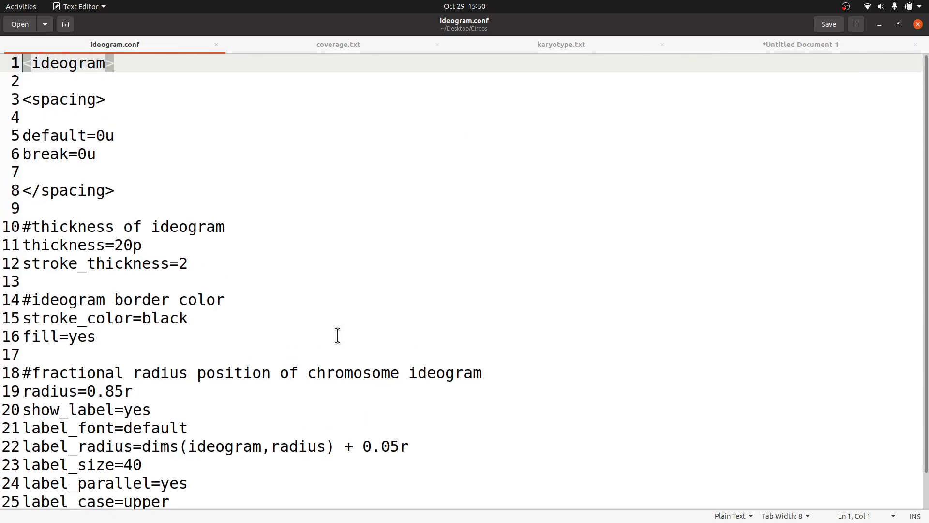
pyautogui.scroll(-2, 322, 386)
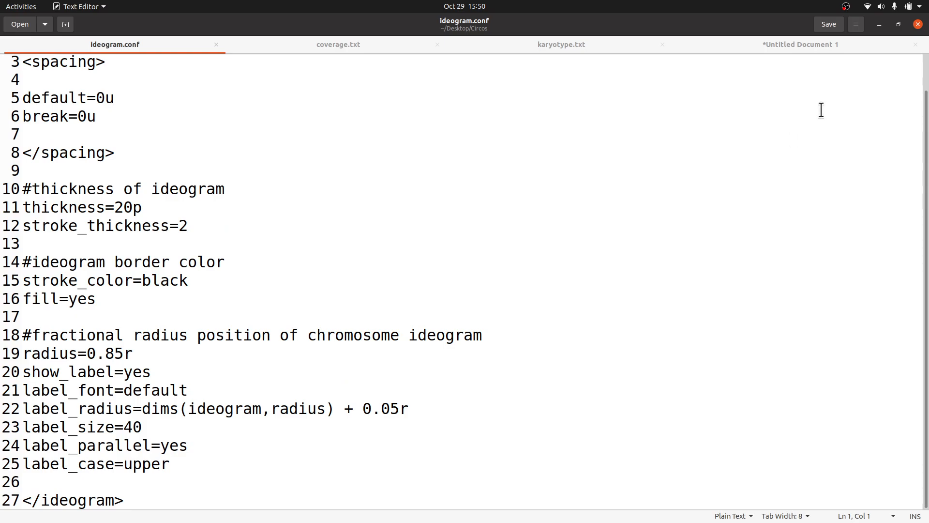
pyautogui.click(879, 24)
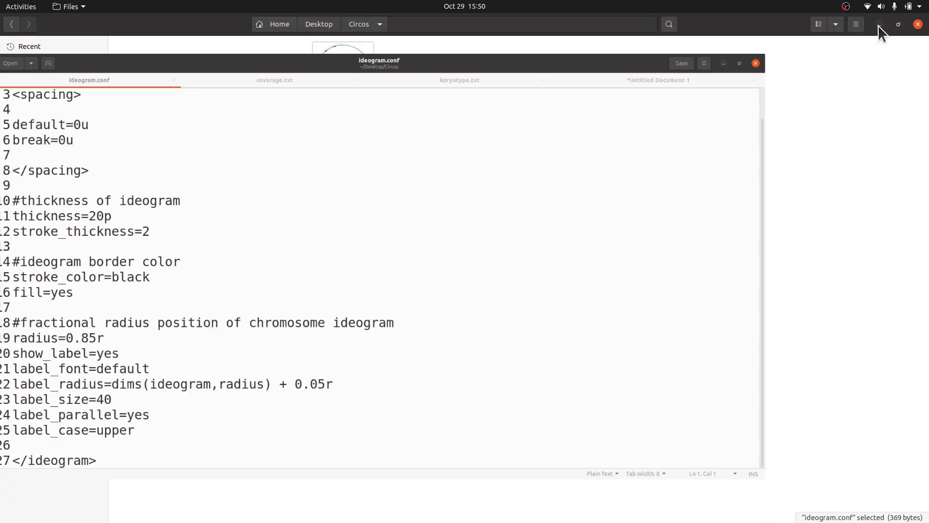
pyautogui.click(440, 316)
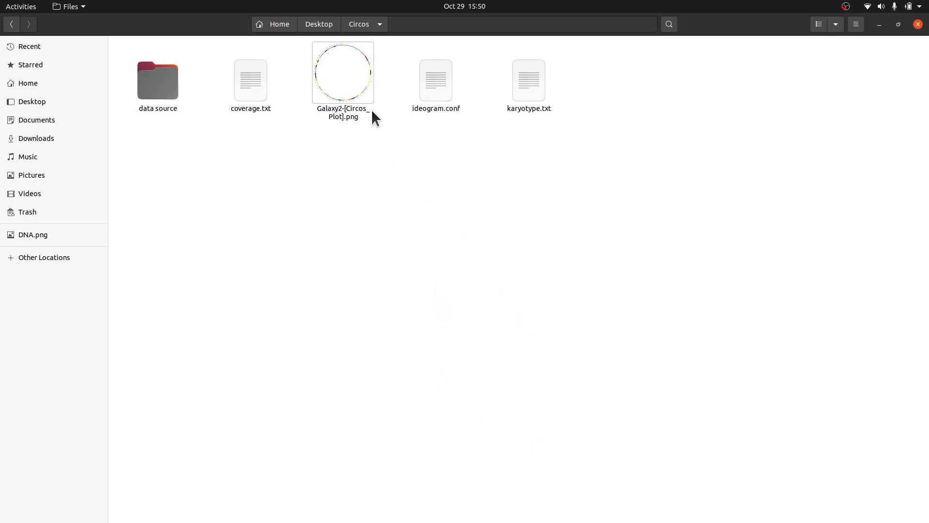
# Reopen the downloaded Circos plot image to compare it with the configuration.
pyautogui.doubleClick(349, 91)
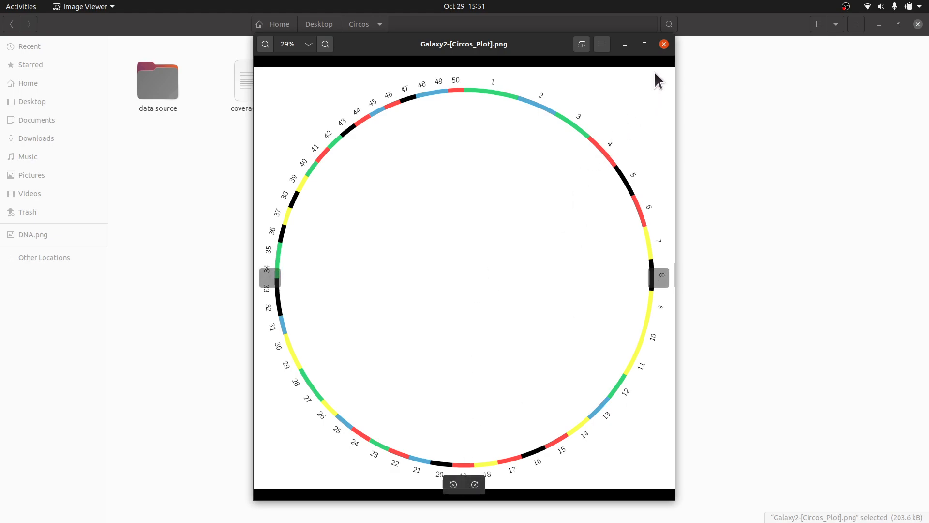
pyautogui.click(664, 45)
pyautogui.click(407, 162)
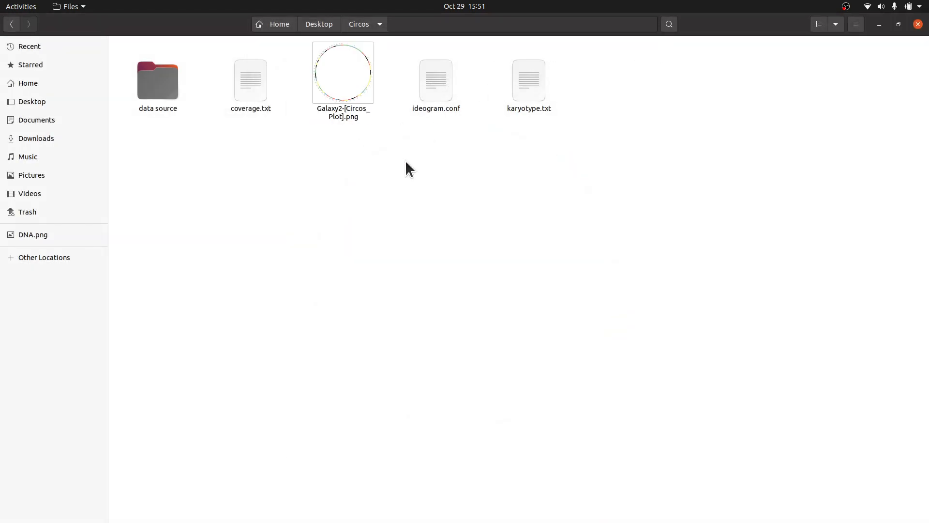
pyautogui.click(12, 169)
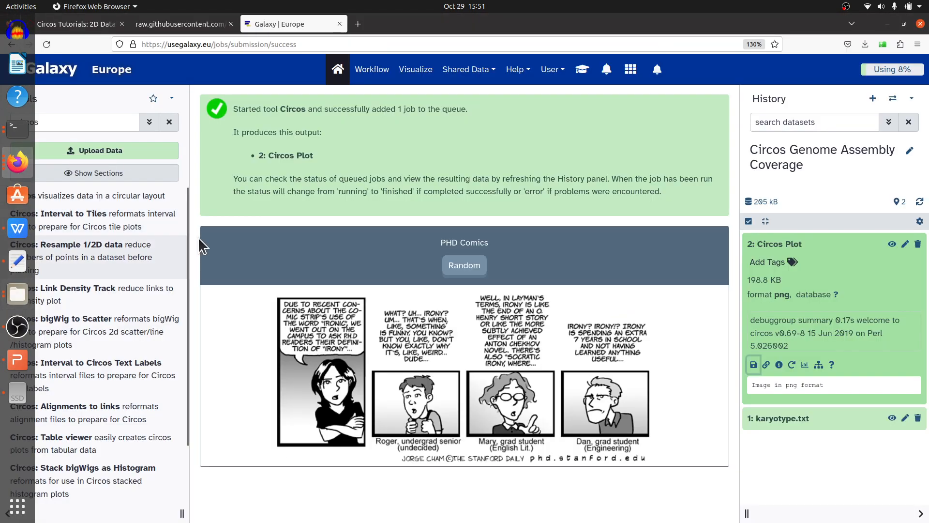
pyautogui.click(841, 245)
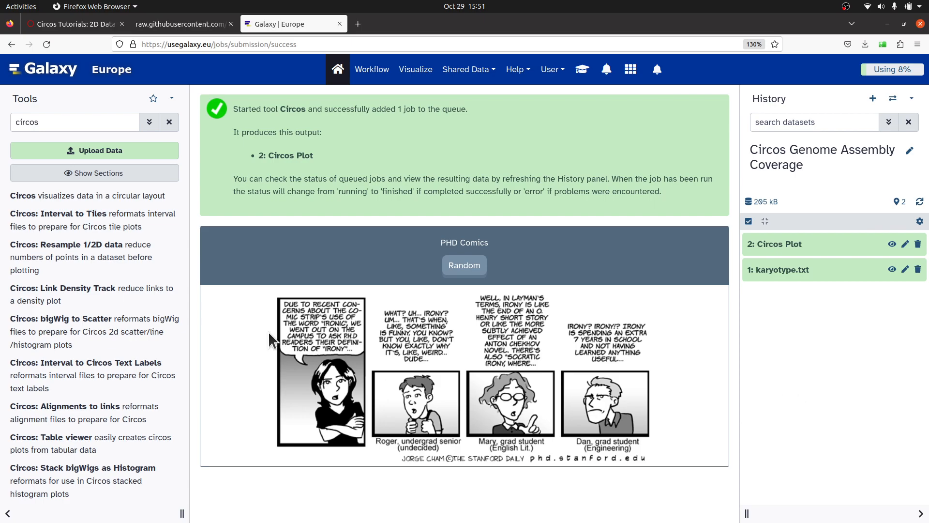
pyautogui.moveTo(3, 230)
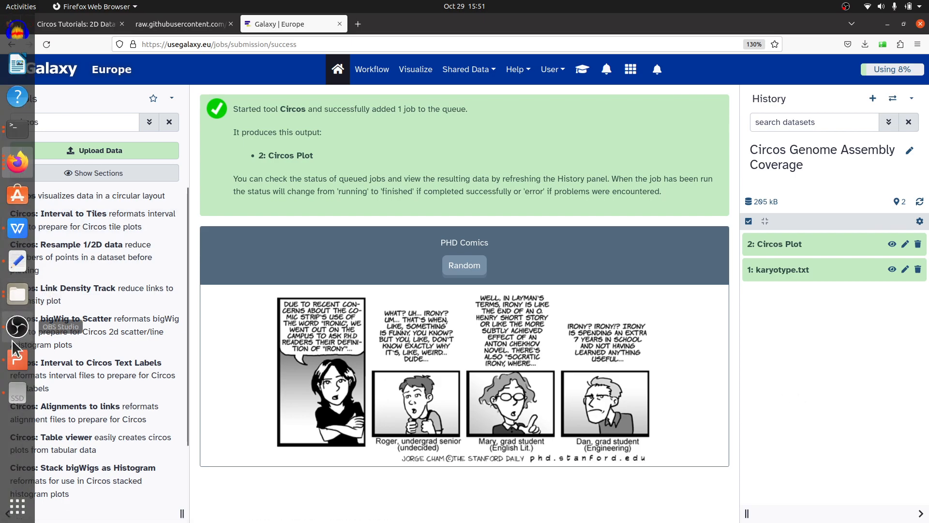
pyautogui.click(17, 358)
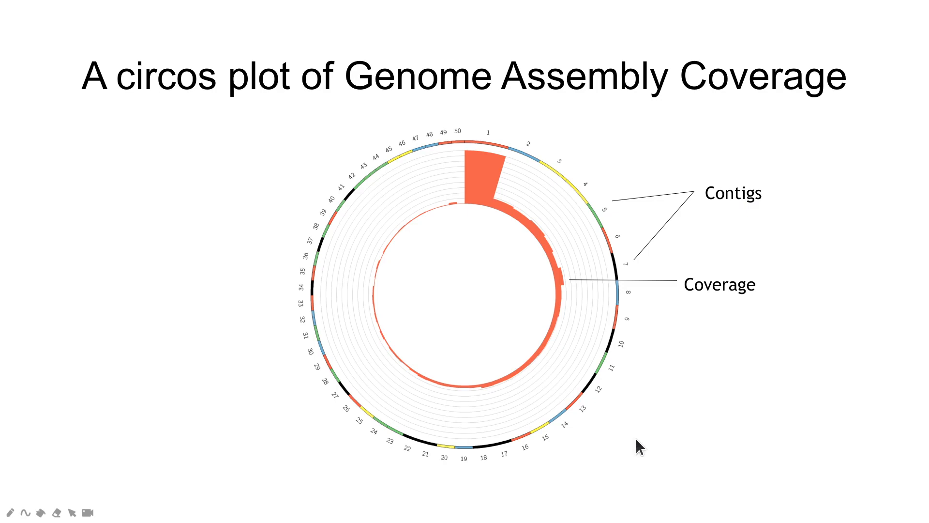
pyautogui.press('Right')
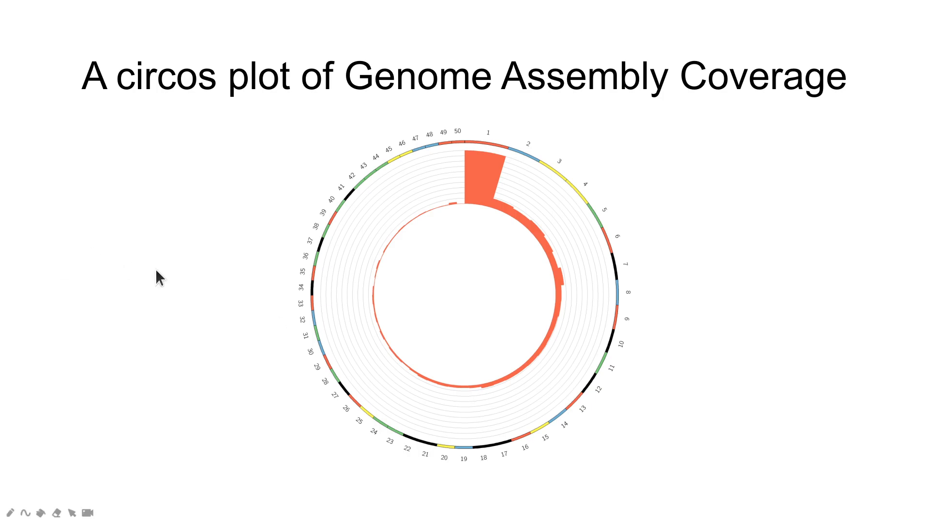
pyautogui.hotkey('alt', 'Tab')
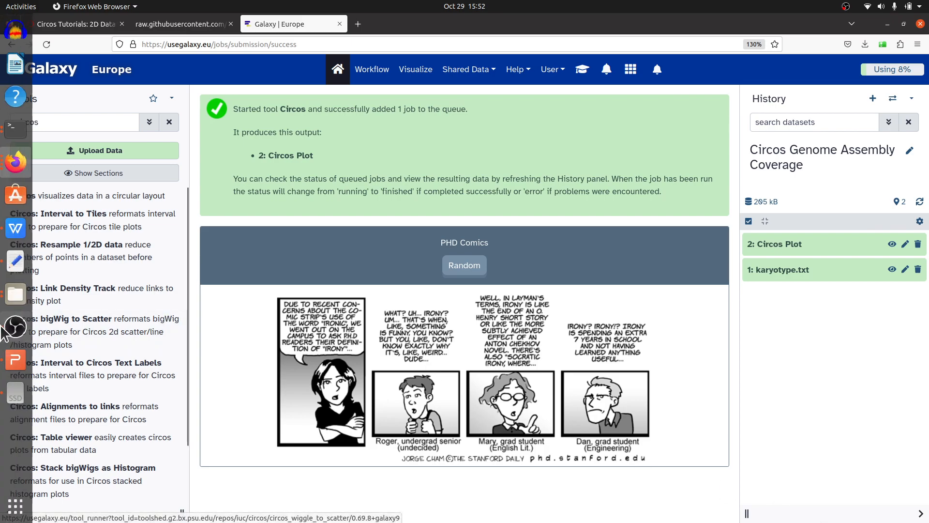
pyautogui.click(16, 359)
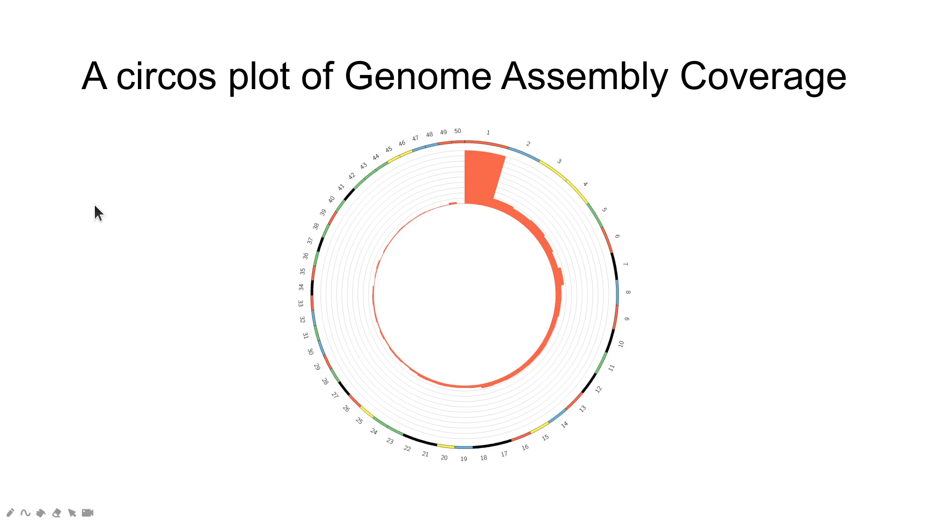
pyautogui.hotkey('alt', 'Tab')
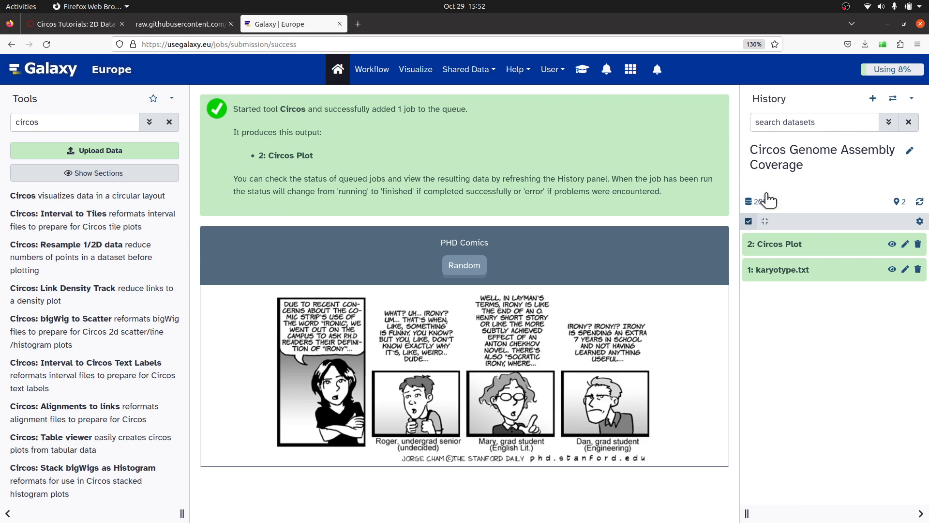
# Create a new history and name it "CIrcos Genome Assembly Coverage Visualization".
pyautogui.click(873, 99)
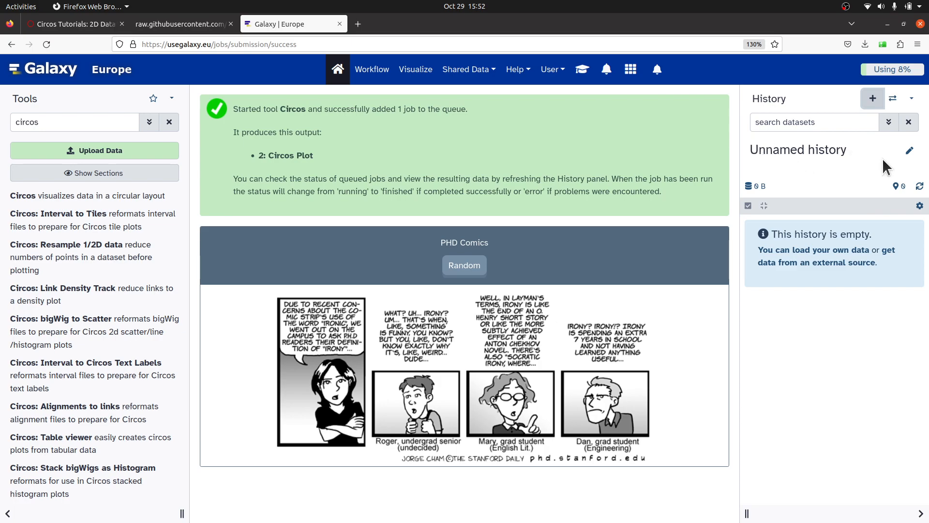
pyautogui.click(910, 150)
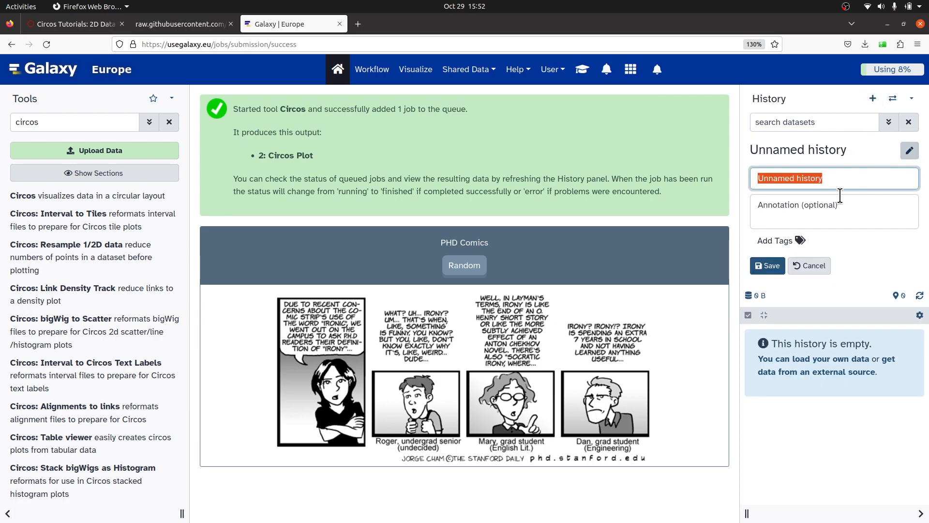
pyautogui.write('CIrcos Genome A')
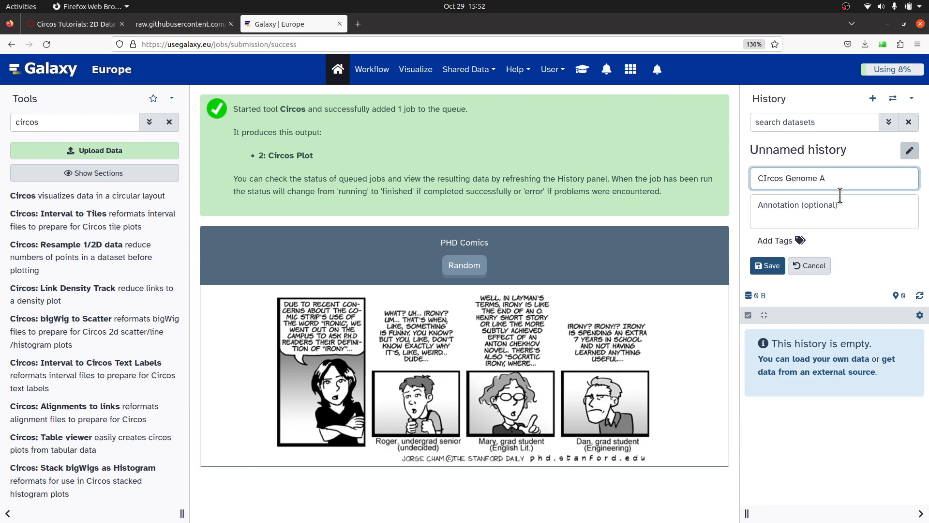
pyautogui.write('ssembly Coverage Visualization')
pyautogui.click(771, 268)
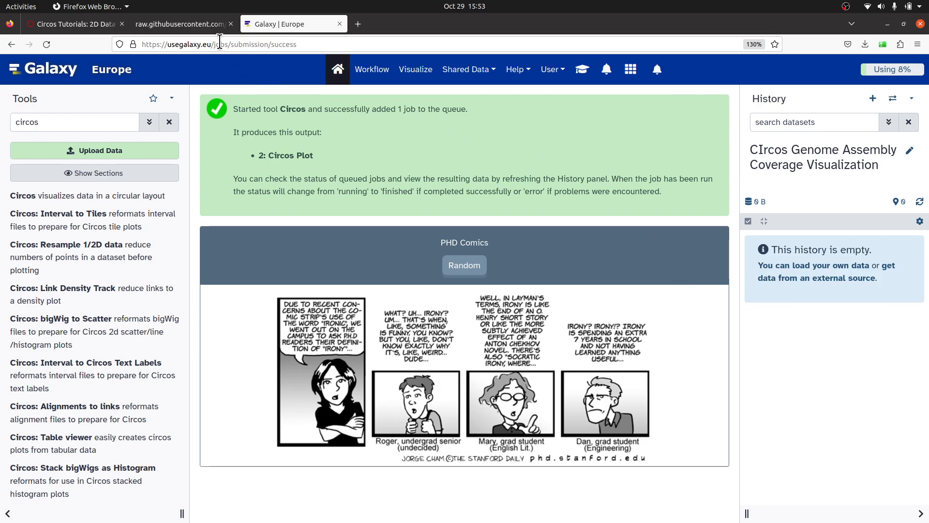
# Open the raw view of coverage.txt in the GitHub repository's episode-3-genome-assembly-coverage folder and copy its URL.
pyautogui.click(194, 24)
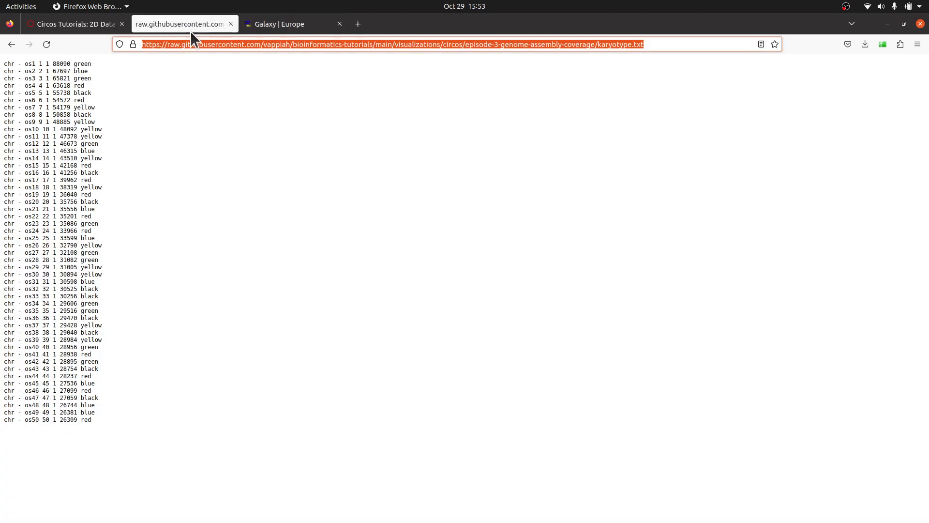
pyautogui.click(12, 44)
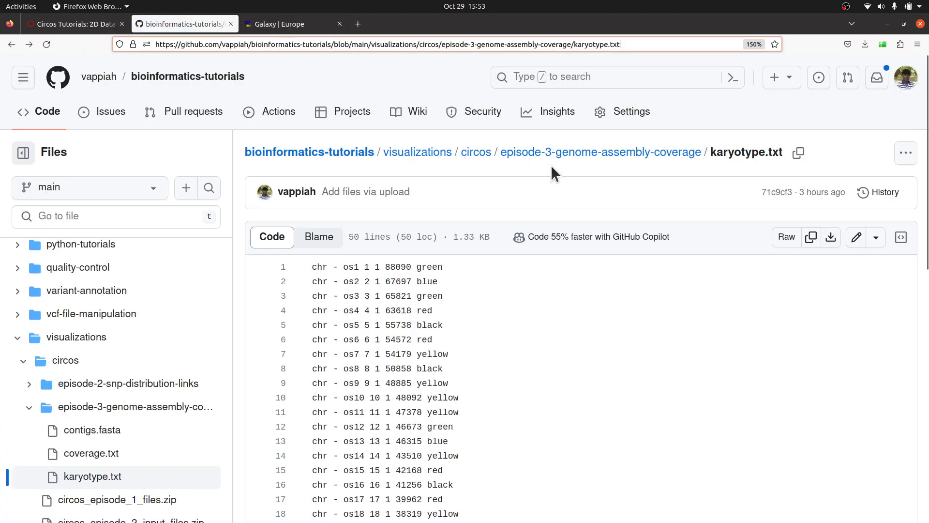
pyautogui.click(584, 154)
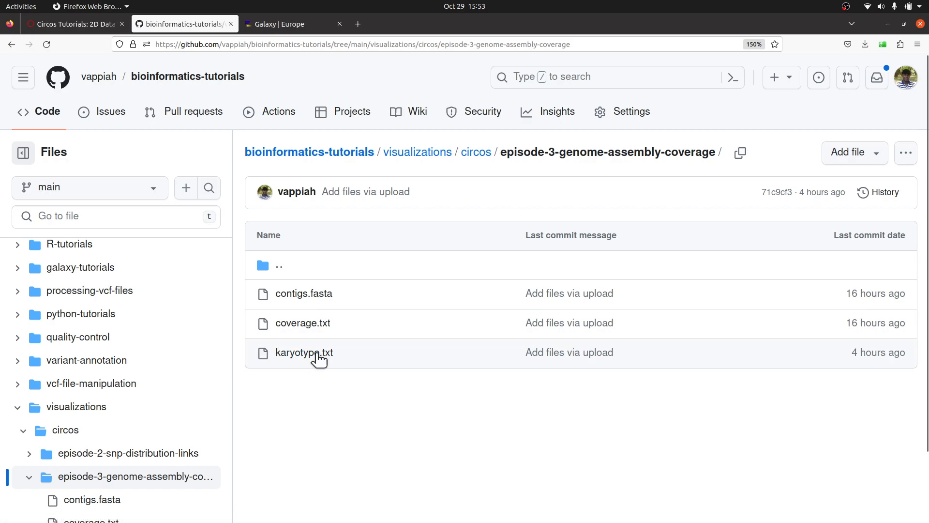
pyautogui.click(304, 332)
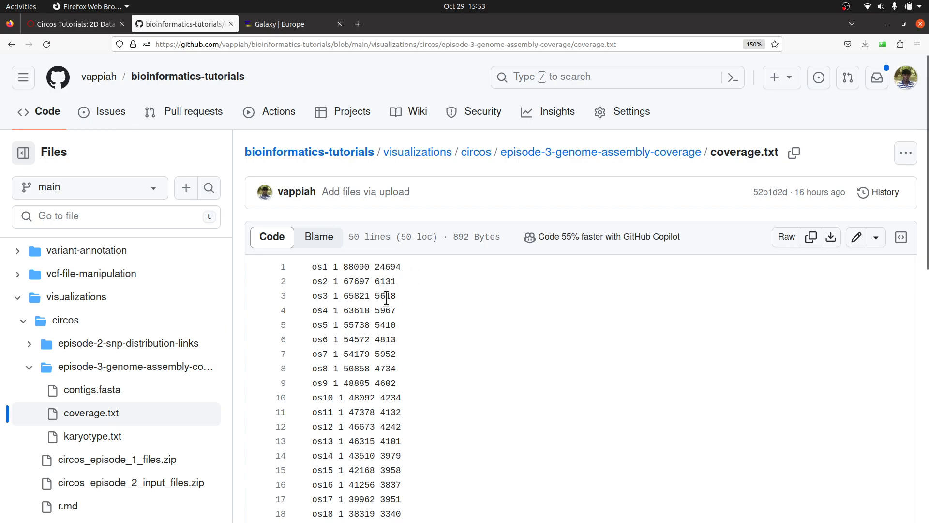
pyautogui.click(785, 241)
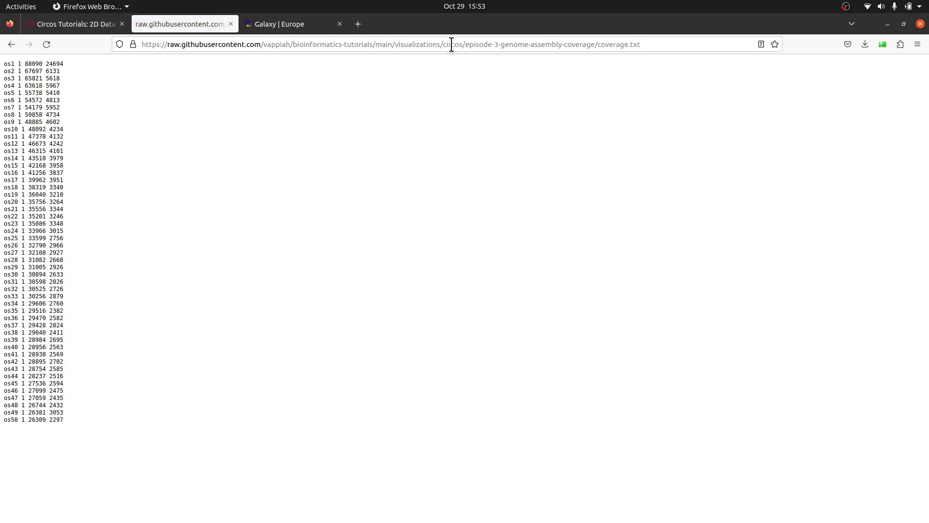
pyautogui.rightClick(537, 42)
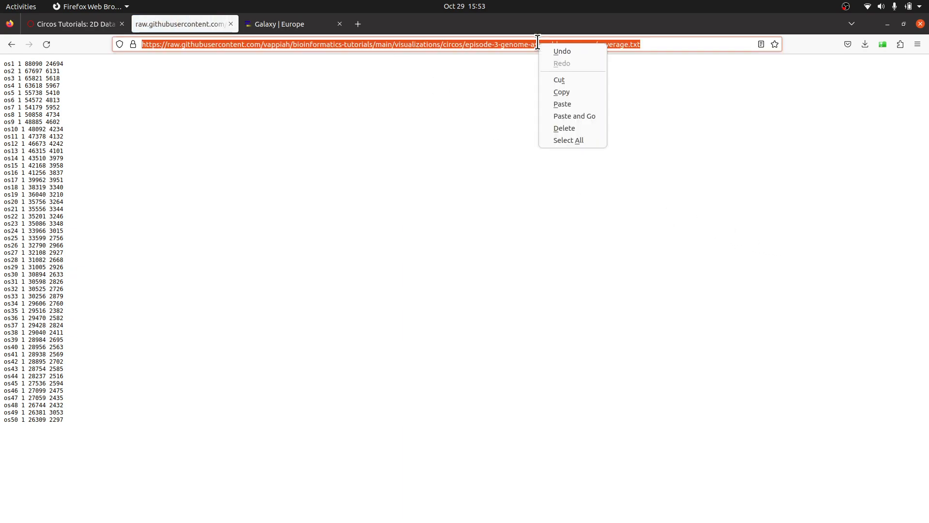
pyautogui.click(559, 92)
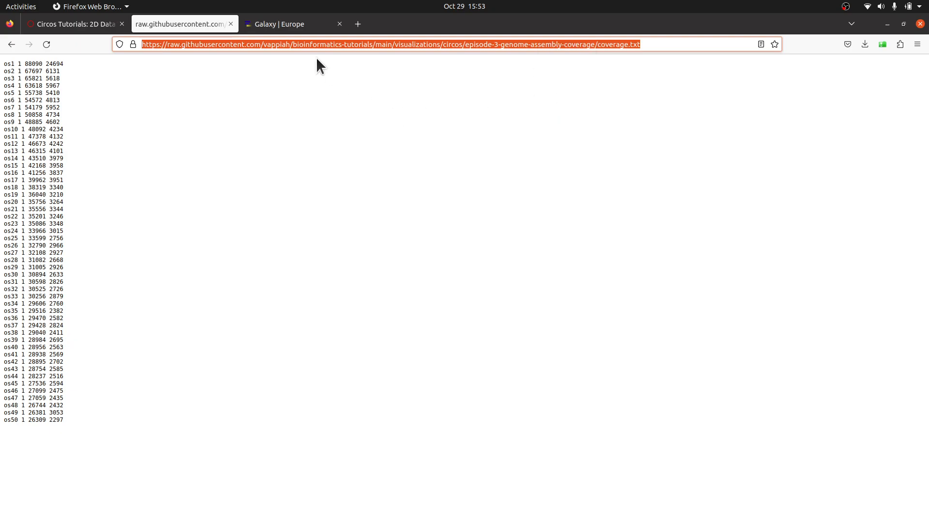
# Upload coverage.txt into the new history by pasting its raw URL as fetched data and starting the upload.
pyautogui.click(281, 23)
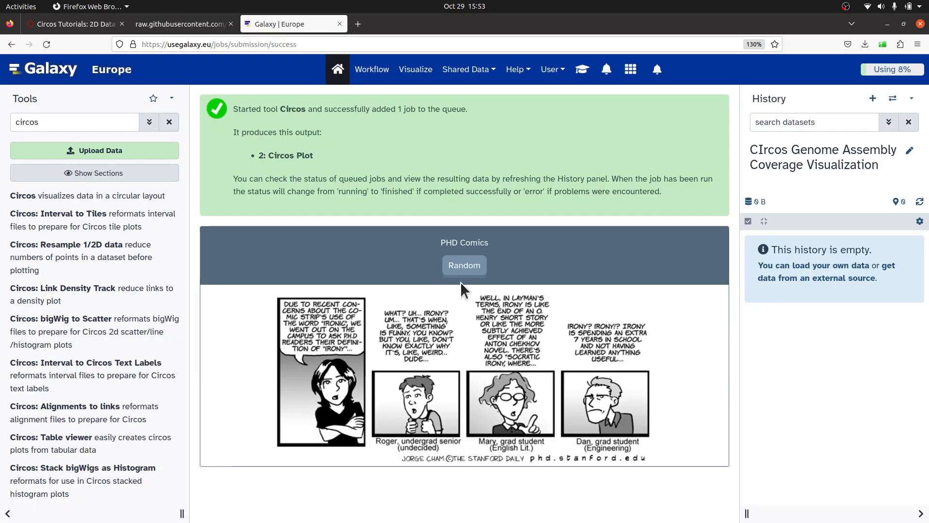
pyautogui.click(103, 151)
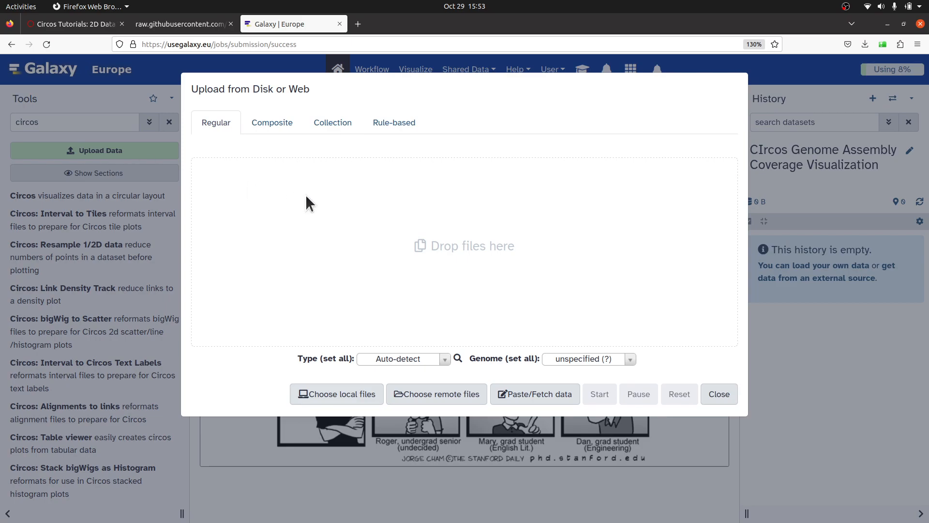
pyautogui.click(534, 398)
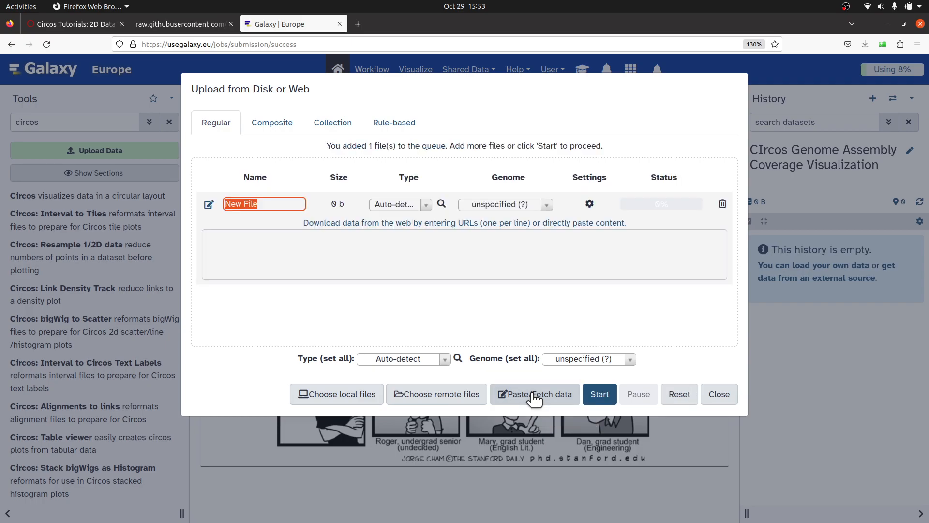
pyautogui.click(390, 279)
pyautogui.rightClick(378, 263)
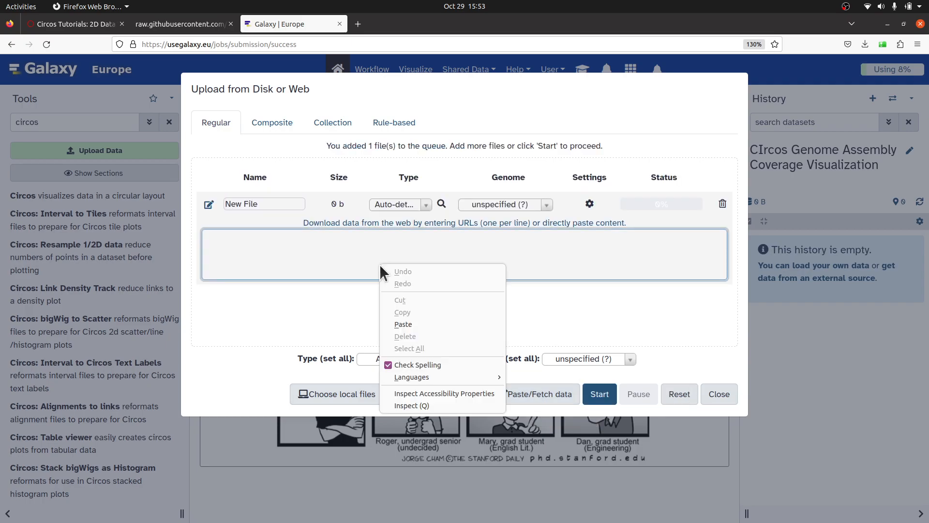
pyautogui.click(403, 324)
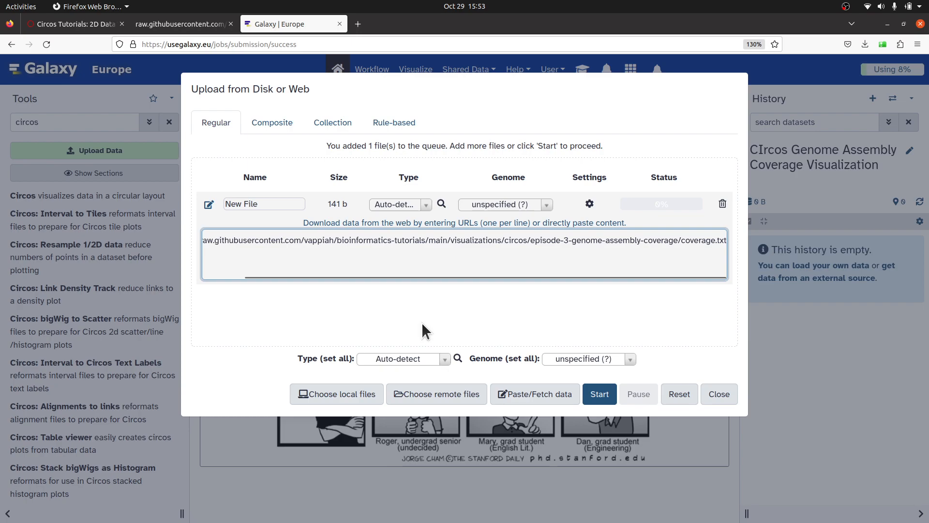
pyautogui.click(600, 398)
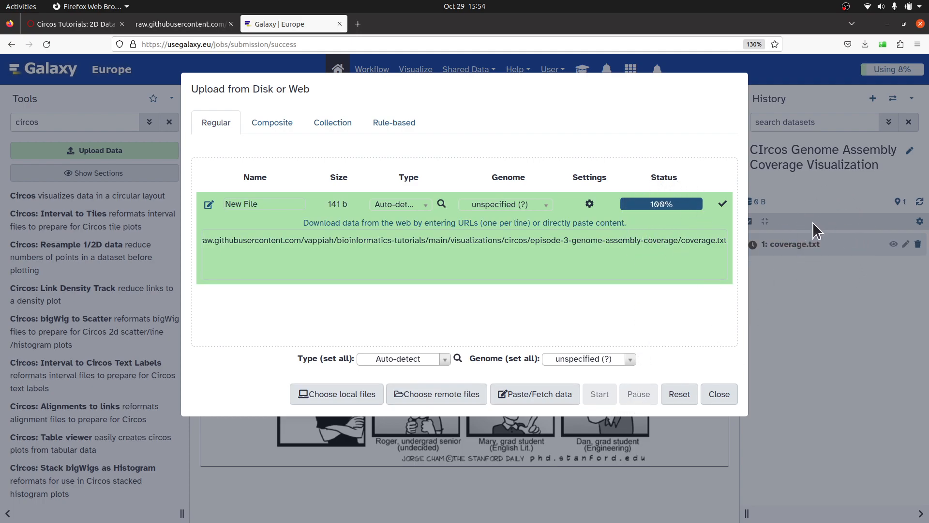
pyautogui.click(726, 396)
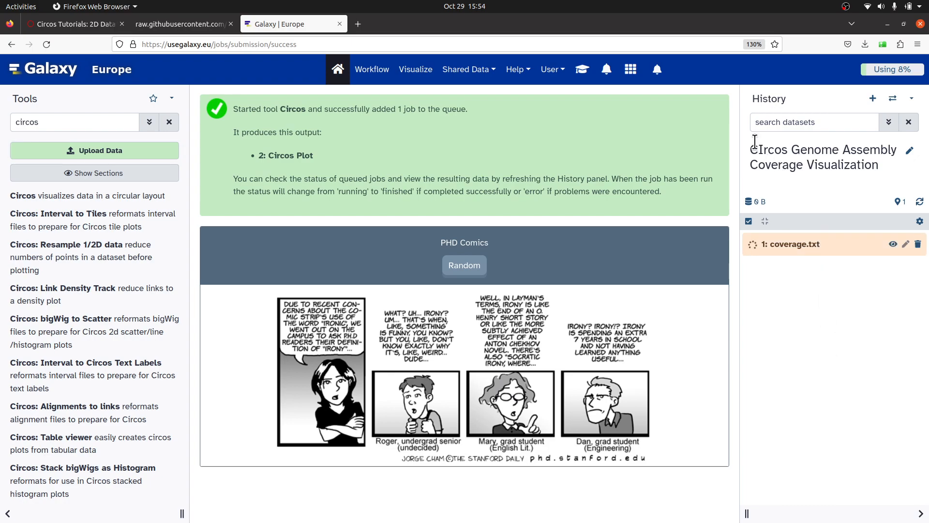
# Rename the history to "Circos Genome Assembly Coverage Visualization".
pyautogui.click(909, 151)
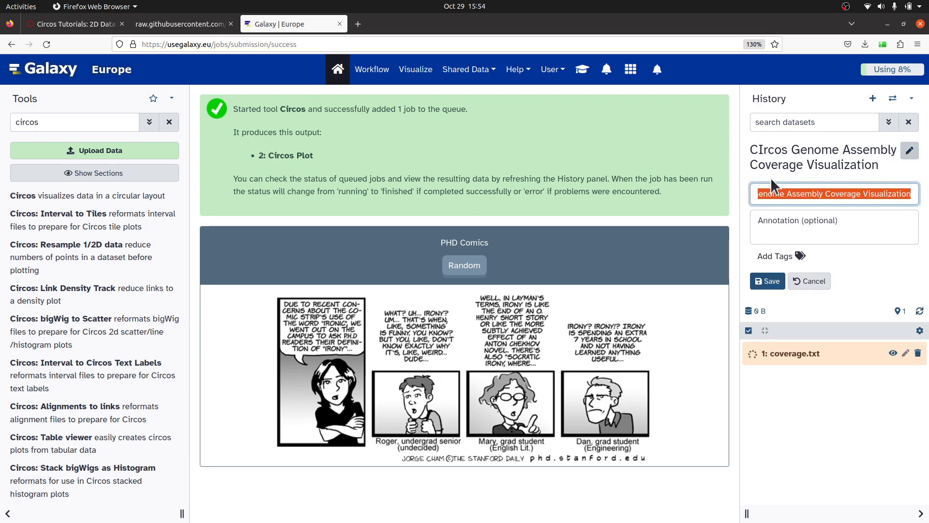
pyautogui.click(766, 196)
pyautogui.press('Left')
pyautogui.press('Left')
pyautogui.press('Left')
pyautogui.press('Left')
pyautogui.press('Left')
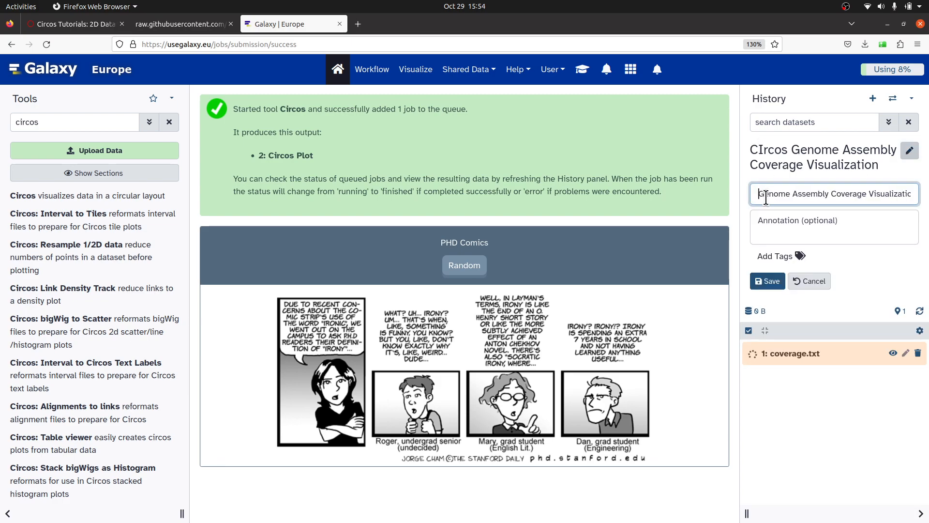
pyautogui.press('Left')
pyautogui.press('Left')
pyautogui.press('Left')
pyautogui.press('Left')
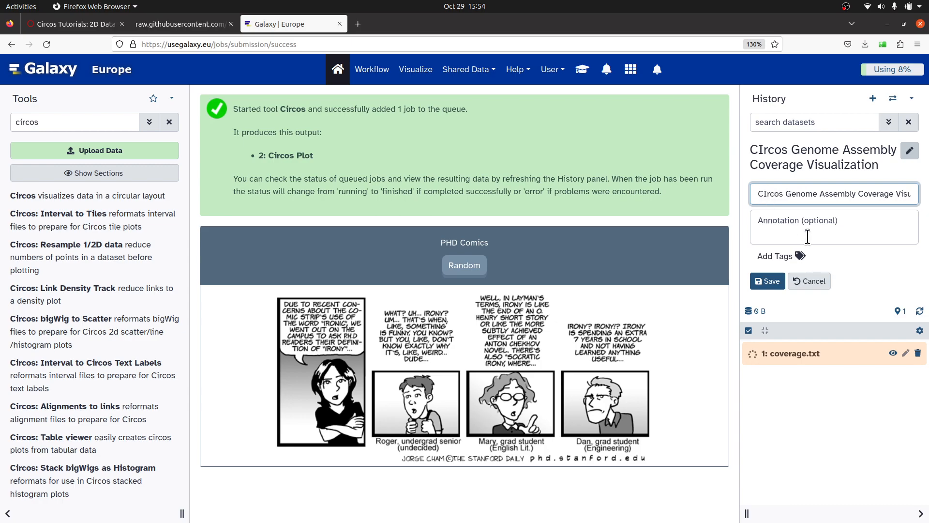
pyautogui.press('Delete')
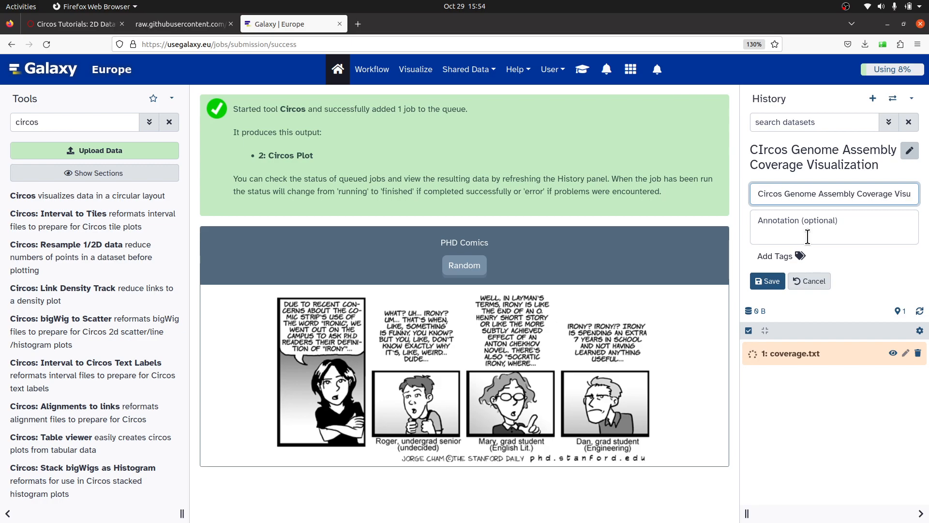
pyautogui.write('i')
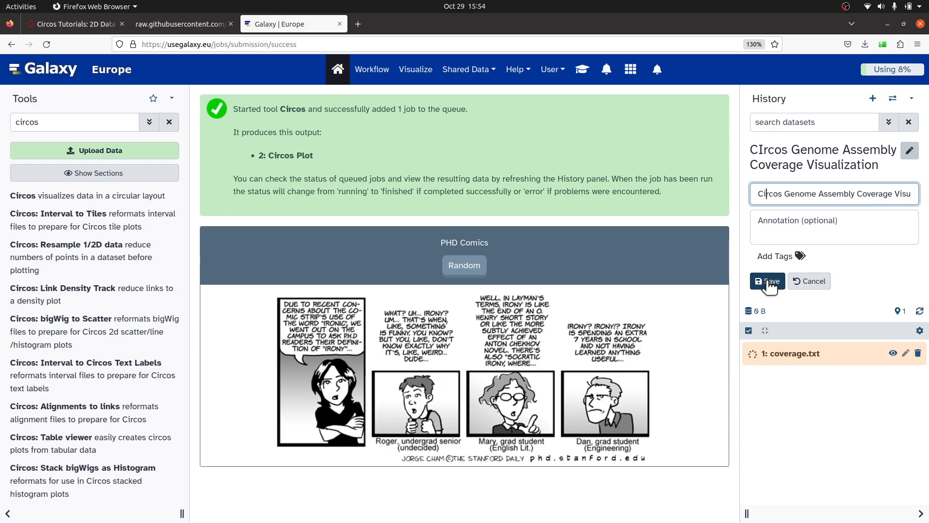
pyautogui.click(768, 282)
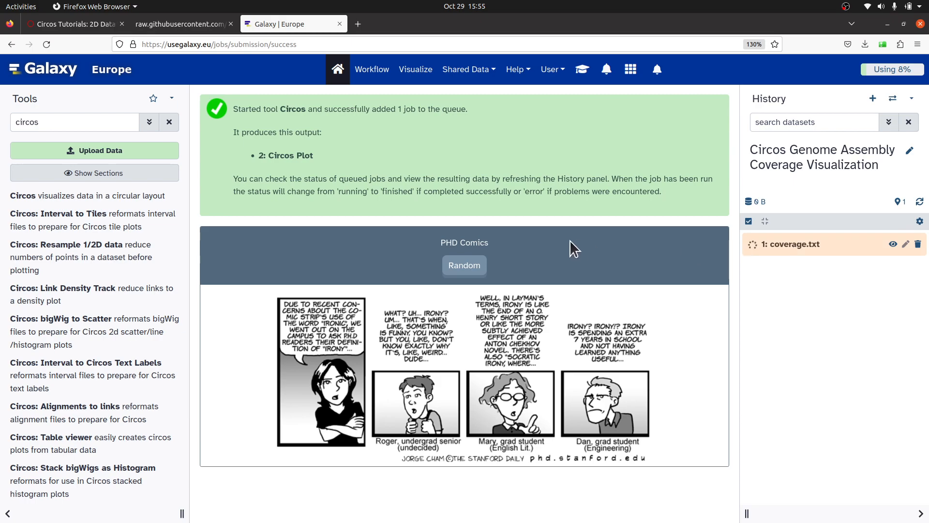
# Open the raw view of karyotype.txt in the same GitHub folder and copy its URL.
pyautogui.click(184, 28)
pyautogui.click(11, 44)
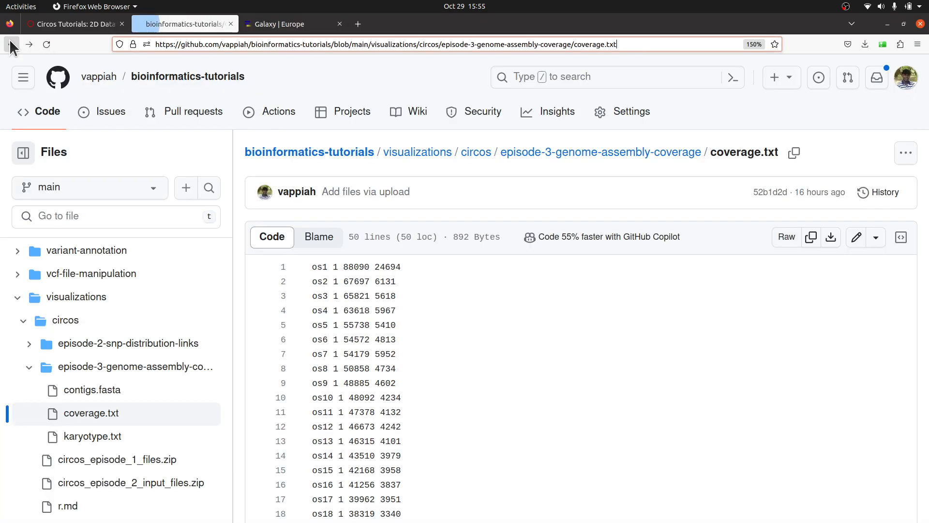
pyautogui.click(602, 154)
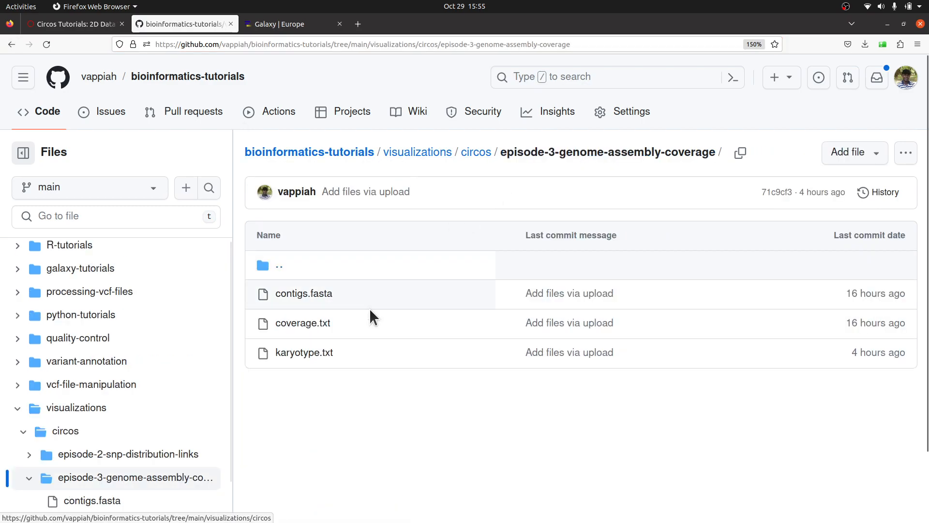
pyautogui.click(306, 354)
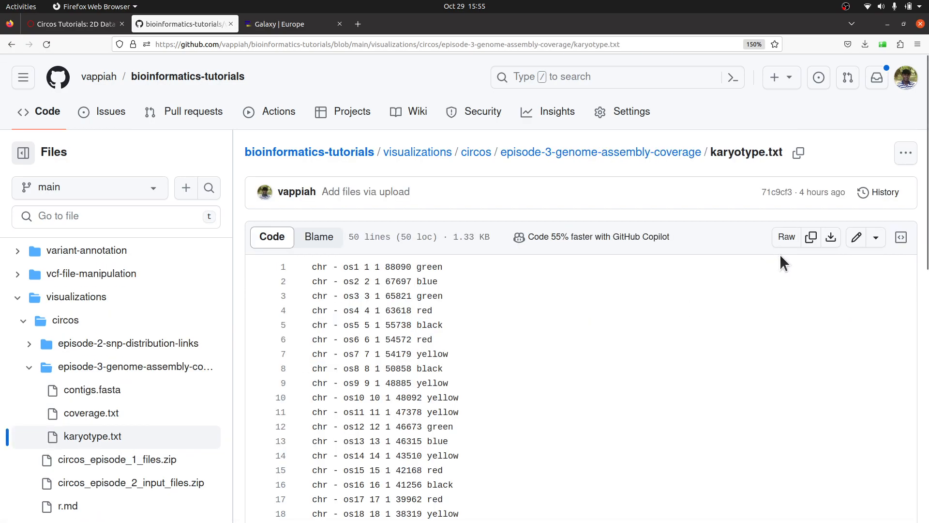
pyautogui.click(788, 238)
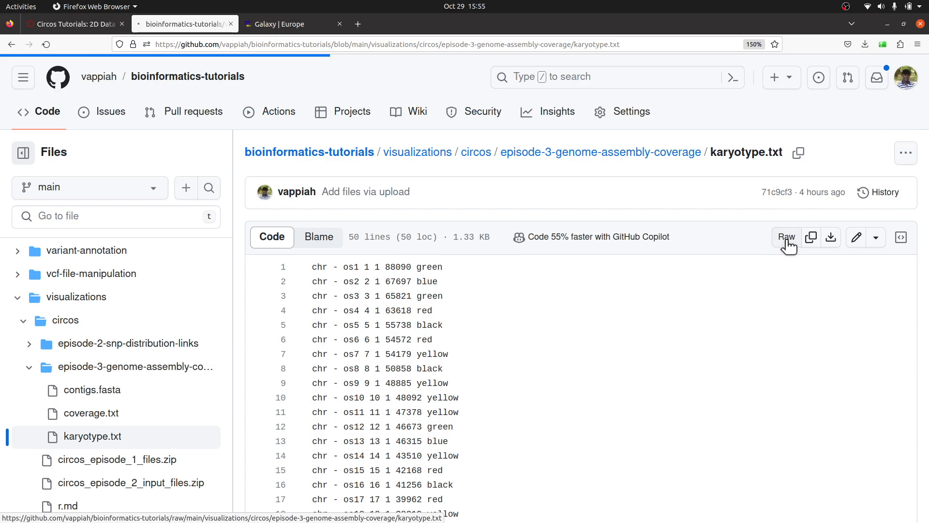
pyautogui.rightClick(576, 43)
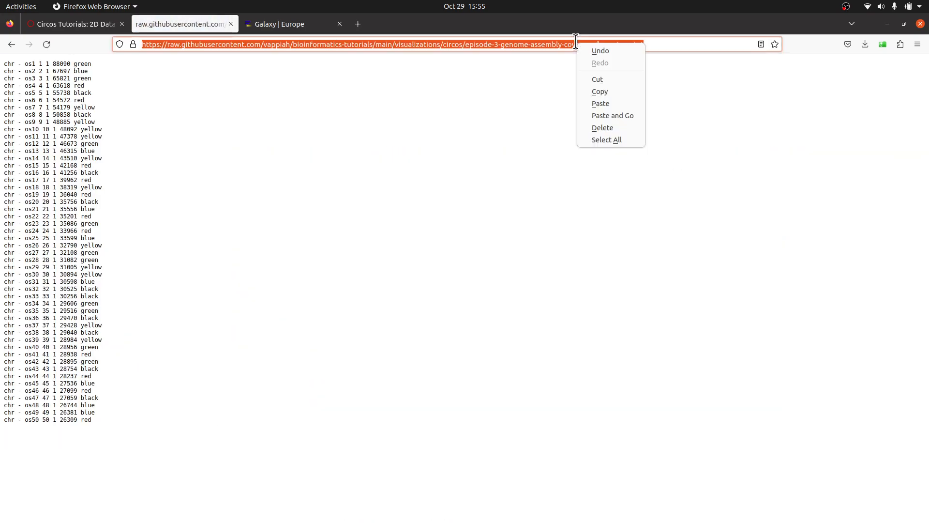
pyautogui.click(596, 94)
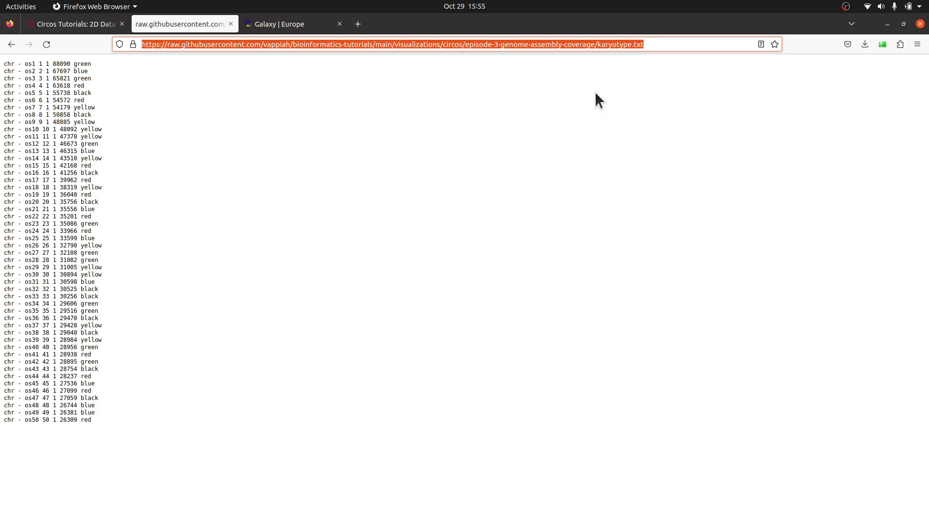
# Upload karyotype.txt into the history by pasting its raw GitHub URL as fetched data, starting the upload and closing the dialog.
pyautogui.click(288, 24)
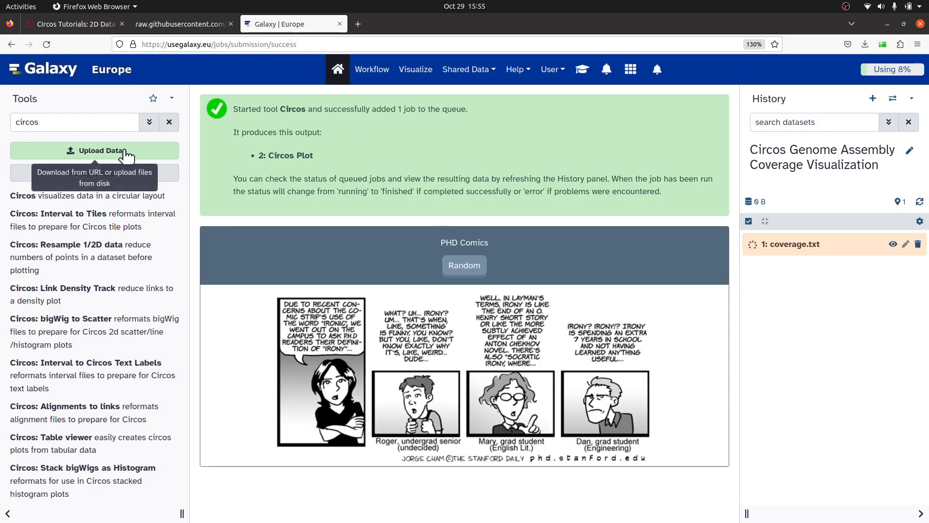
pyautogui.click(92, 148)
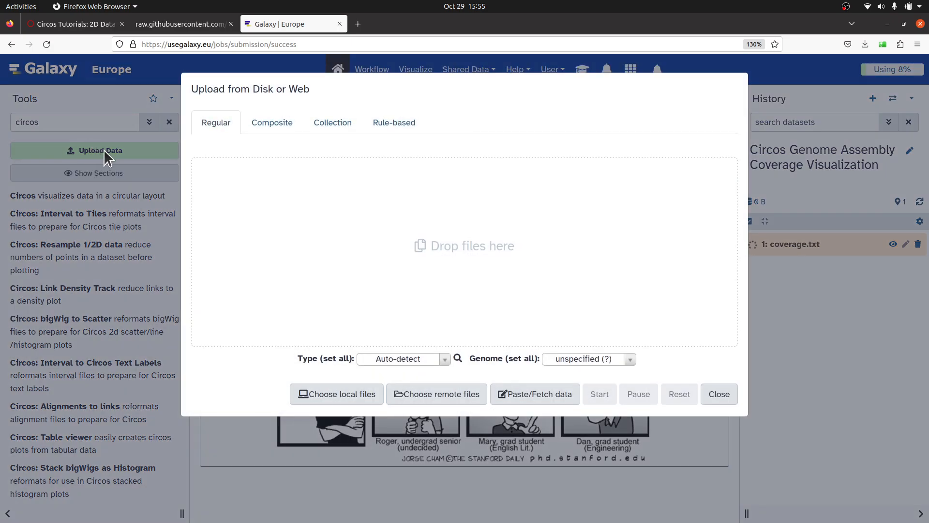
pyautogui.click(518, 394)
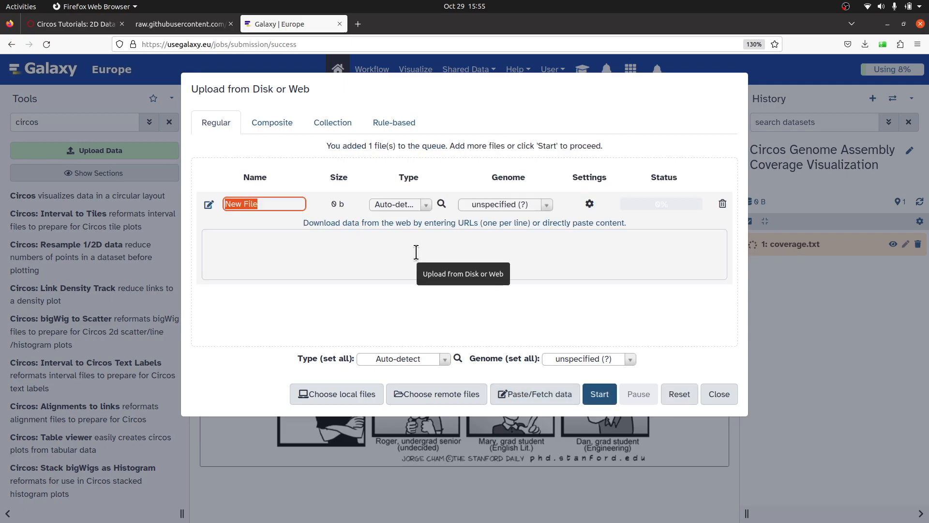
pyautogui.click(416, 252)
pyautogui.rightClick(416, 251)
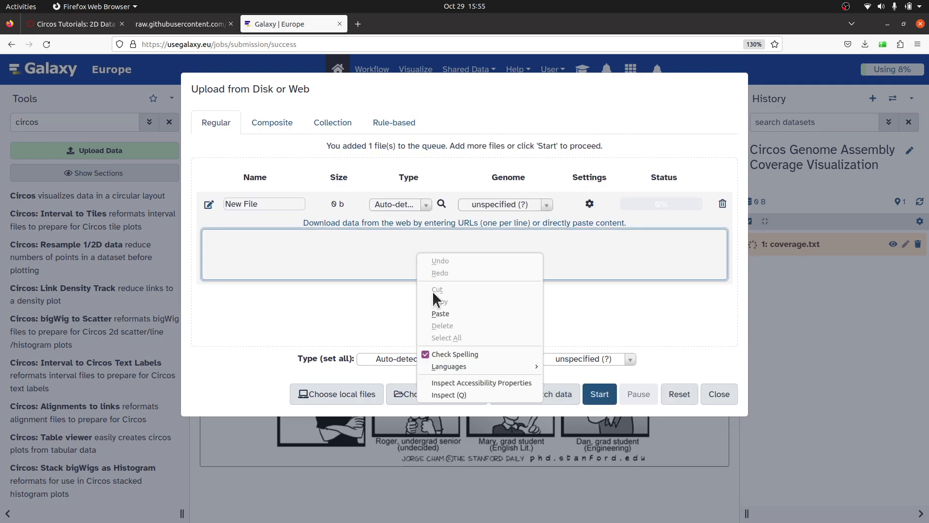
pyautogui.click(440, 314)
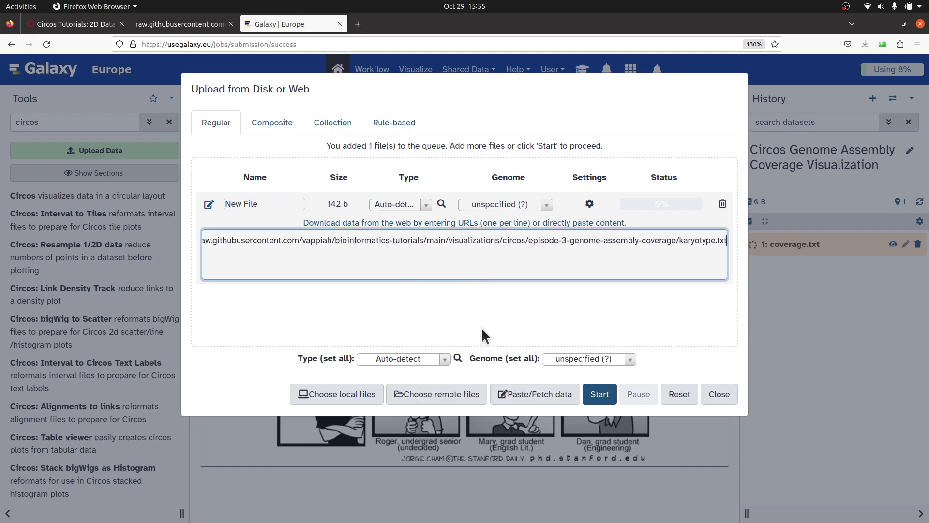
pyautogui.click(600, 395)
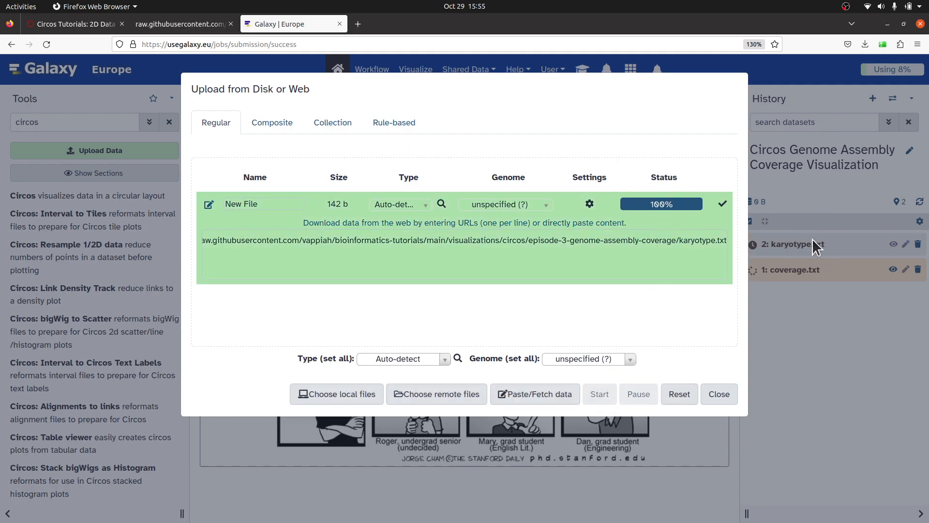
pyautogui.click(719, 395)
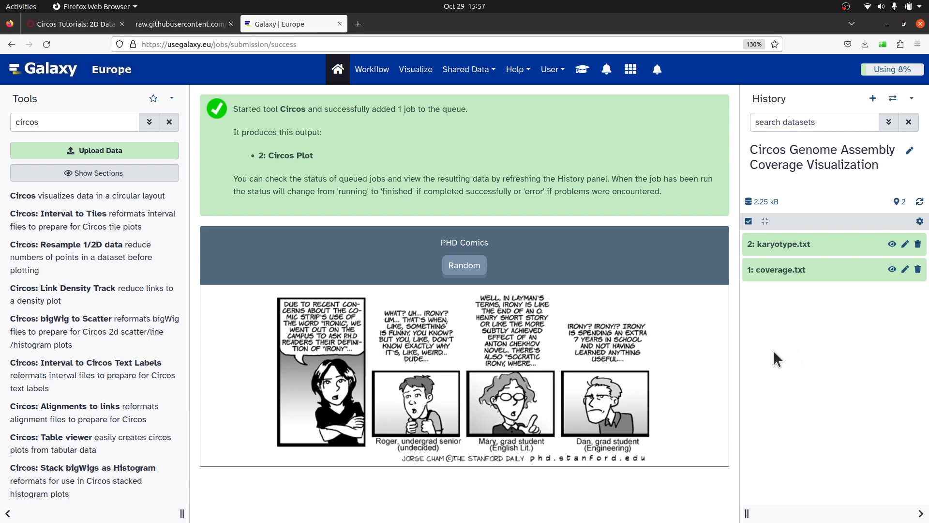
# Search the tools for circos and open the Circos tool.
pyautogui.click(72, 122)
pyautogui.press('BackSpace')
pyautogui.press('BackSpace')
pyautogui.press('BackSpace')
pyautogui.press('BackSpace')
pyautogui.press('BackSpace')
pyautogui.press('BackSpace')
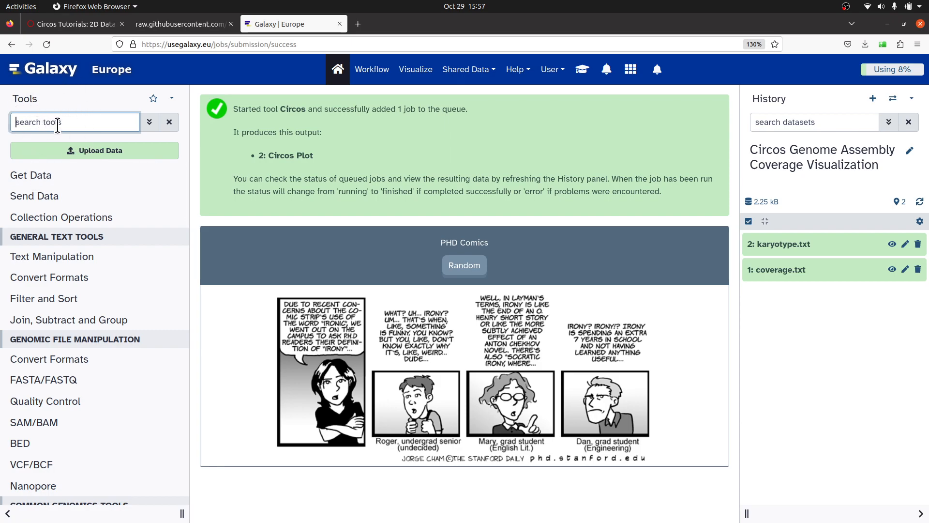
pyautogui.write('circos')
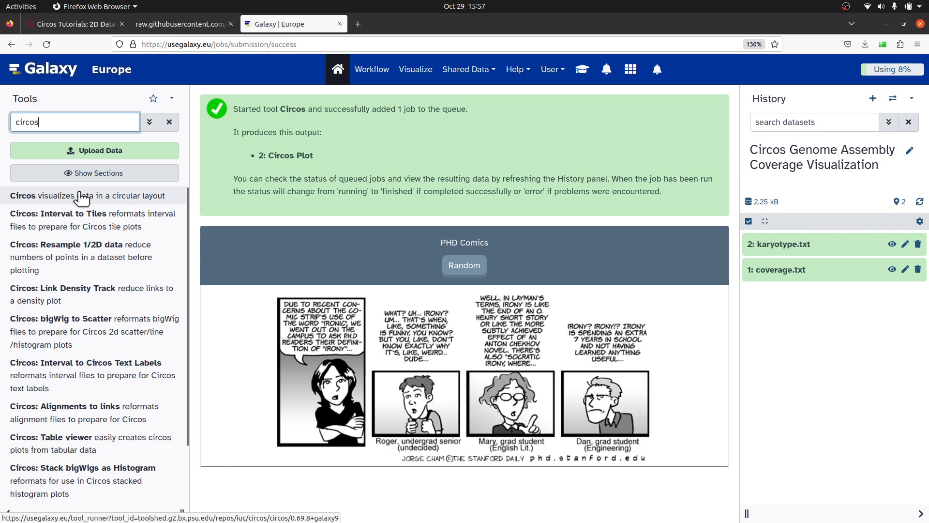
pyautogui.click(91, 198)
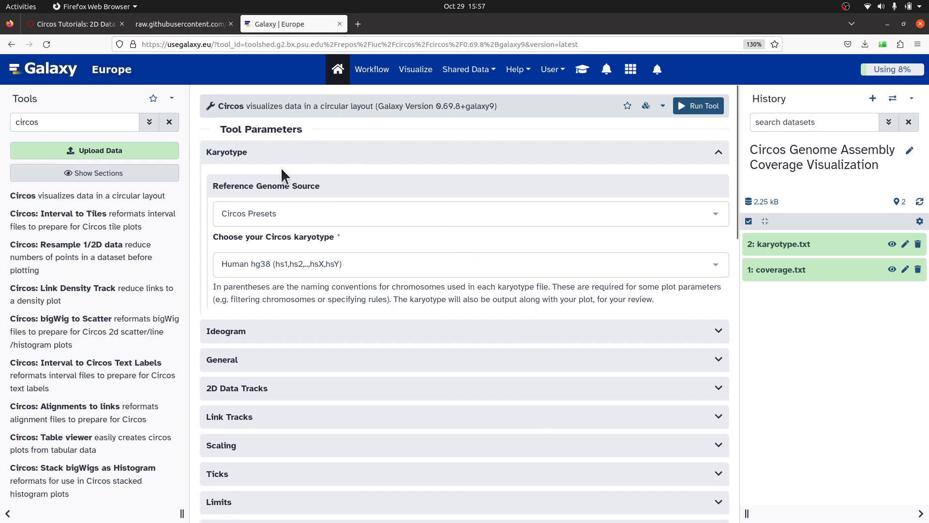
# Set the reference genome source to Custom Karyotype and choose karyotype.txt as the karyotype configuration.
pyautogui.click(305, 213)
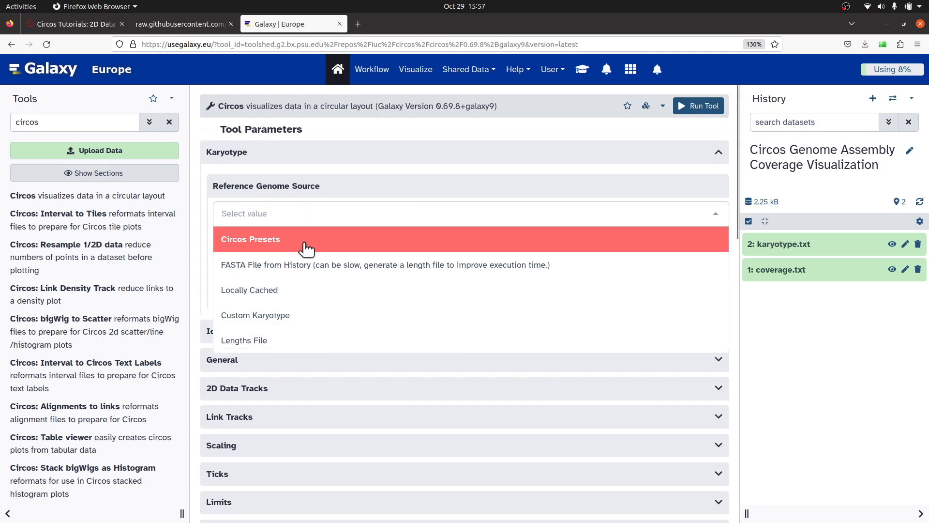
pyautogui.click(283, 315)
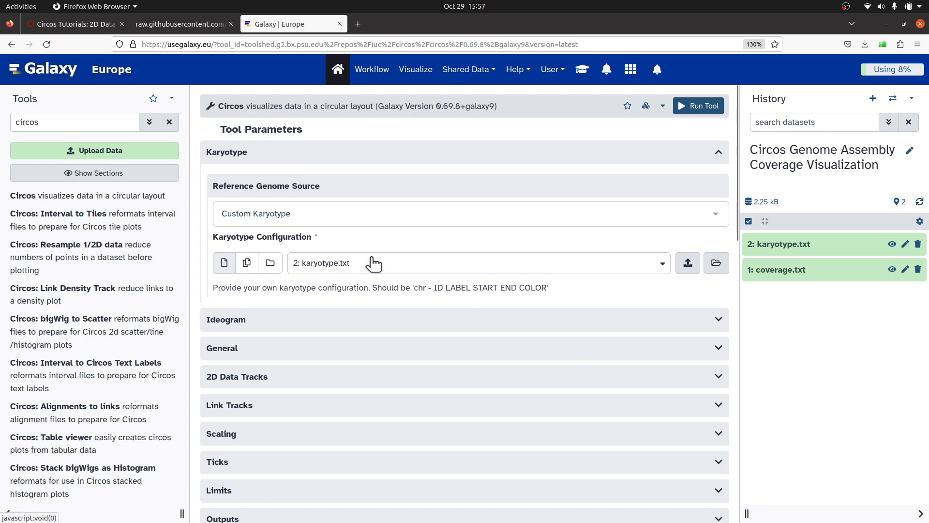
pyautogui.click(652, 263)
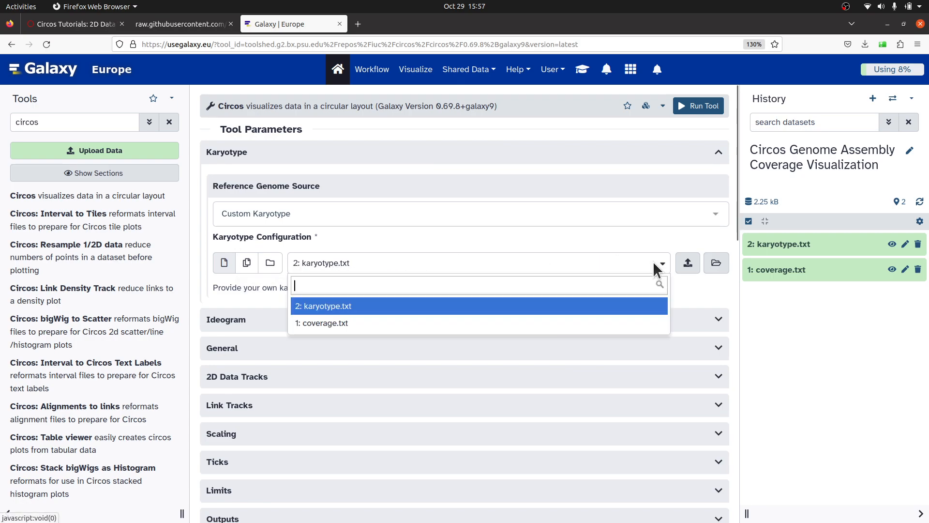
pyautogui.click(576, 307)
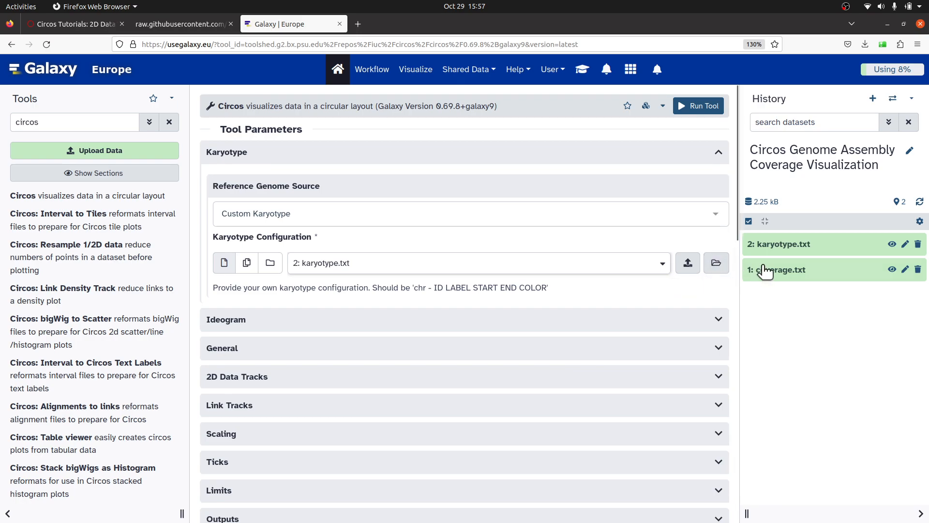
# In the Ideogram section, set the spacing between ideograms to 0.
pyautogui.scroll(-2, 484, 313)
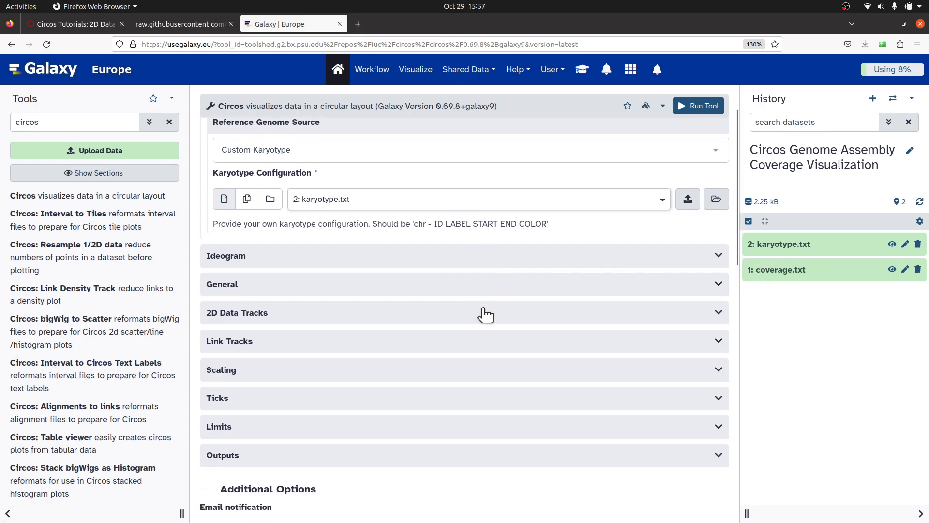
pyautogui.click(265, 257)
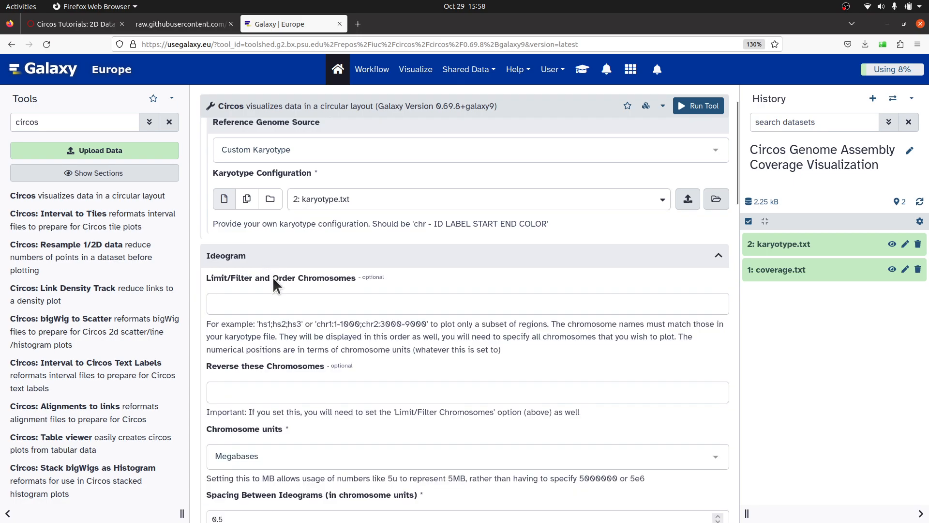
pyautogui.scroll(-5, 278, 328)
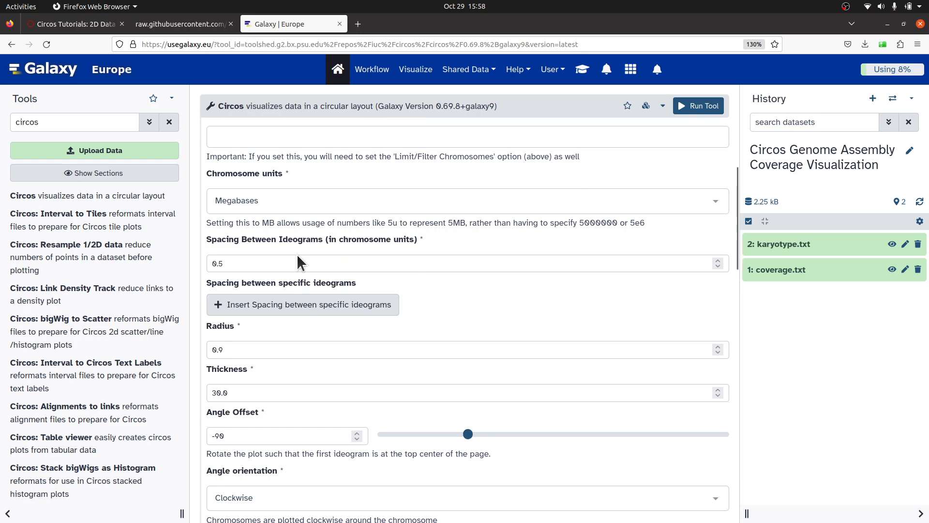
pyautogui.moveTo(247, 261); pyautogui.dragTo(207, 262)
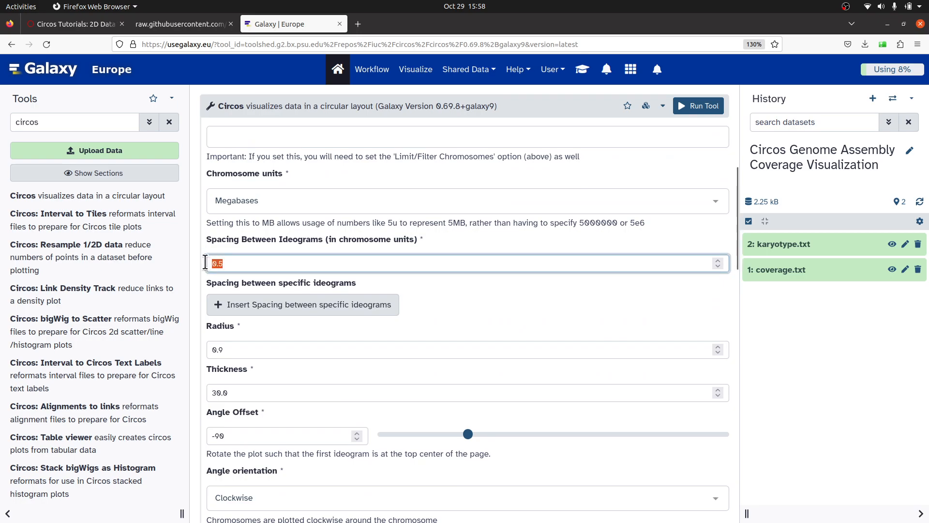
pyautogui.write('0')
# In the ideogram Labels section, set the label radius to 0.93 and the label font size to 40.
pyautogui.scroll(-3, 264, 364)
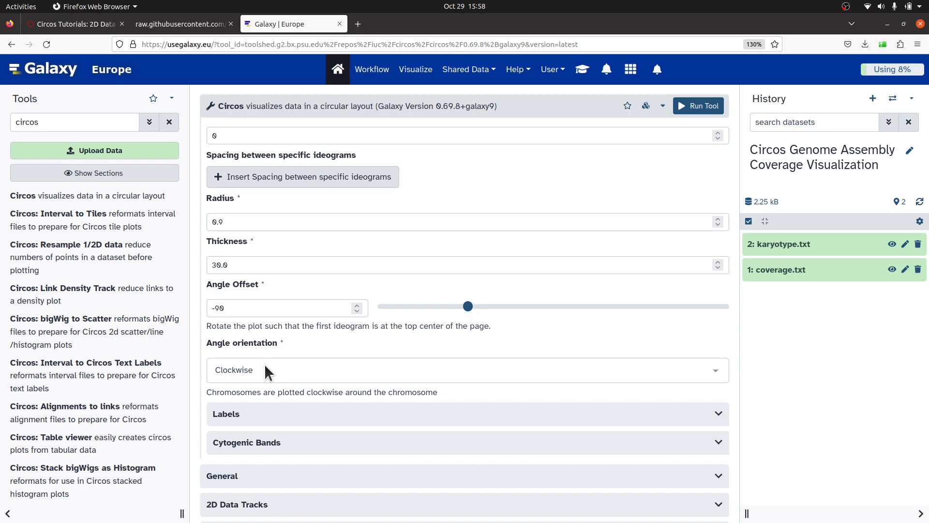
pyautogui.scroll(-4, 265, 372)
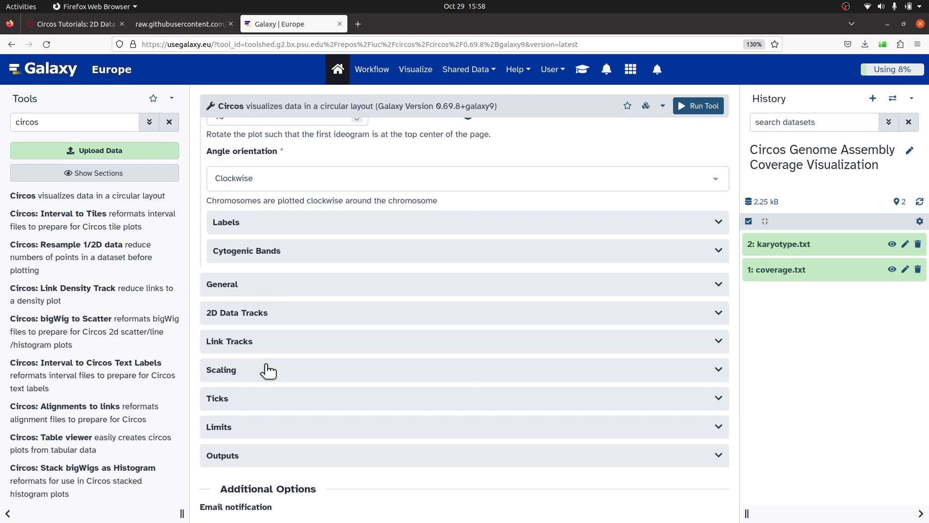
pyautogui.click(289, 224)
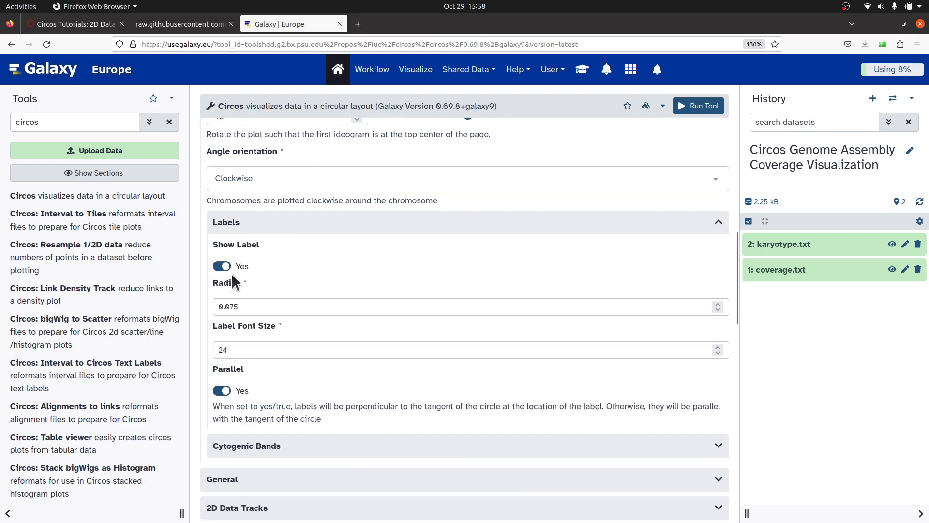
pyautogui.click(238, 308)
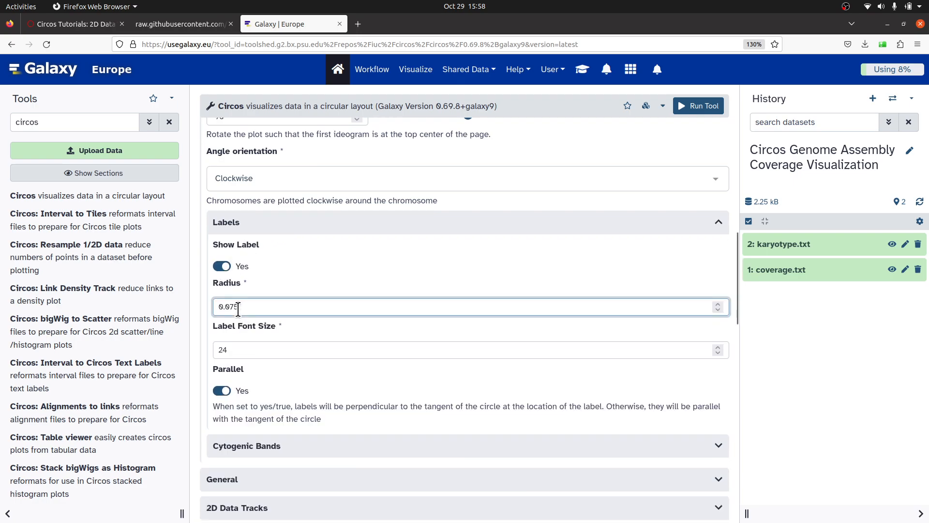
pyautogui.press('BackSpace')
pyautogui.press('BackSpace')
pyautogui.write('3')
pyautogui.click(240, 352)
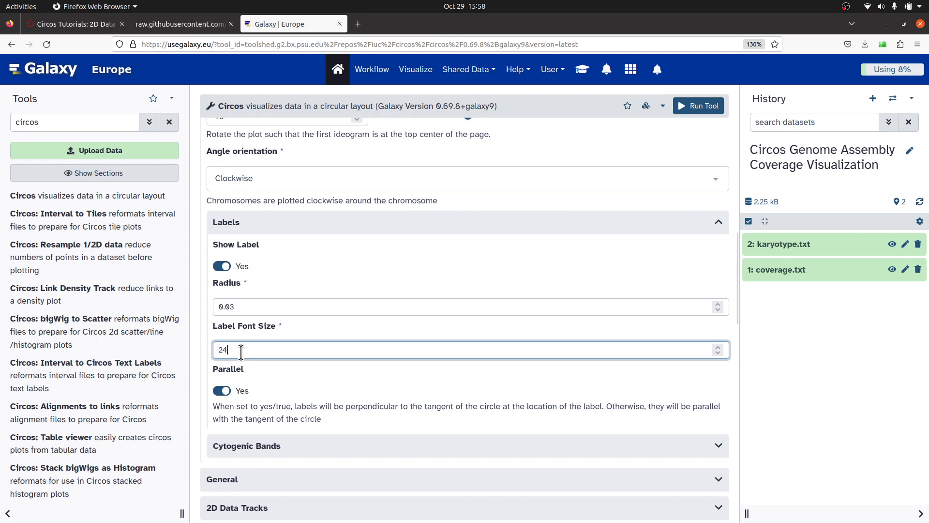
pyautogui.press('BackSpace')
pyautogui.press('BackSpace')
pyautogui.write('40')
# Check the Circos histogram documentation, then insert a new 2D data plot under 2D Data Tracks.
pyautogui.scroll(-2, 300, 412)
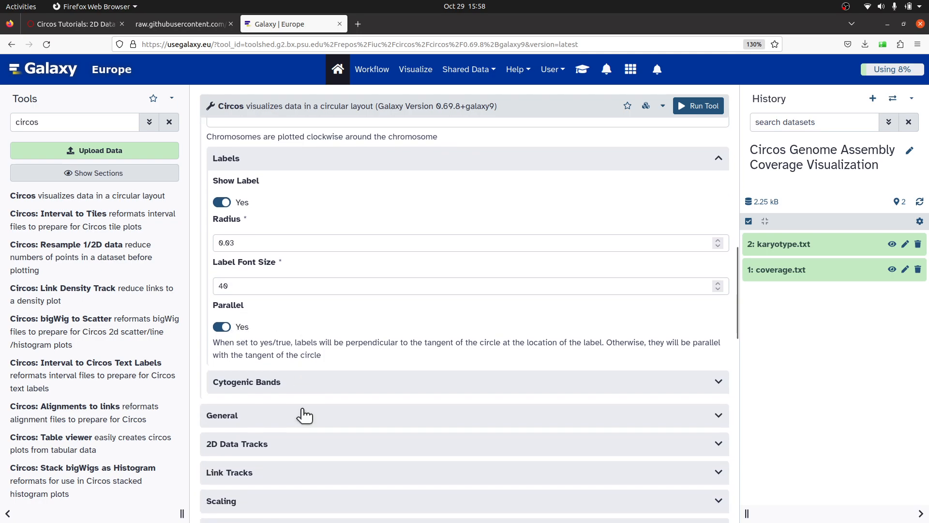
pyautogui.scroll(-4, 304, 415)
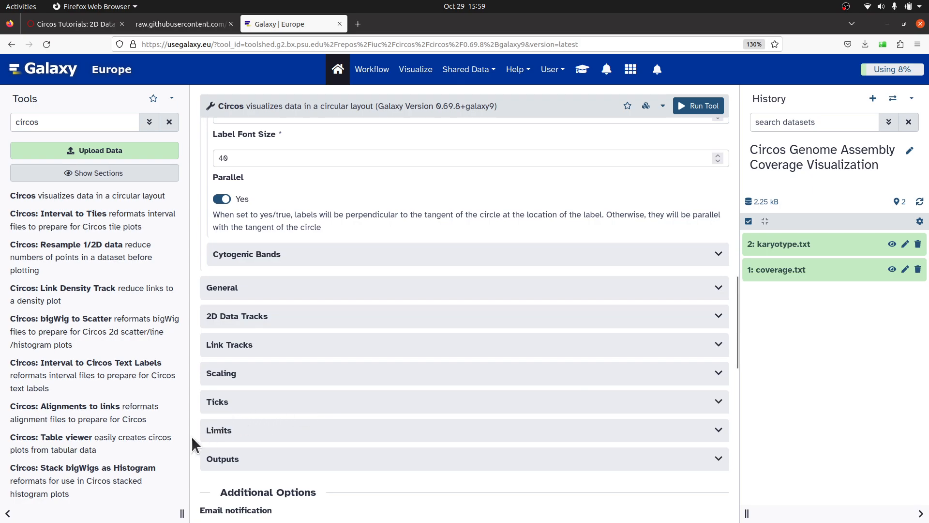
pyautogui.click(65, 27)
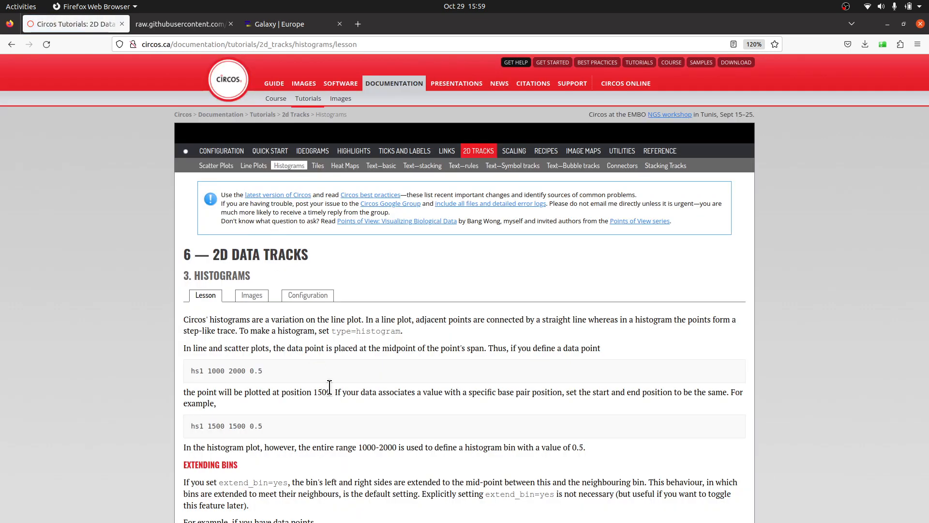
pyautogui.click(281, 23)
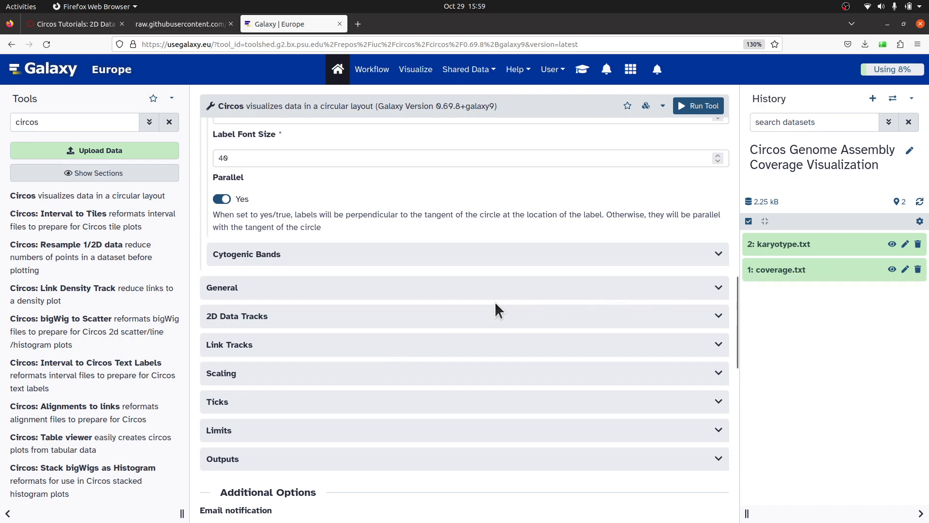
pyautogui.click(262, 320)
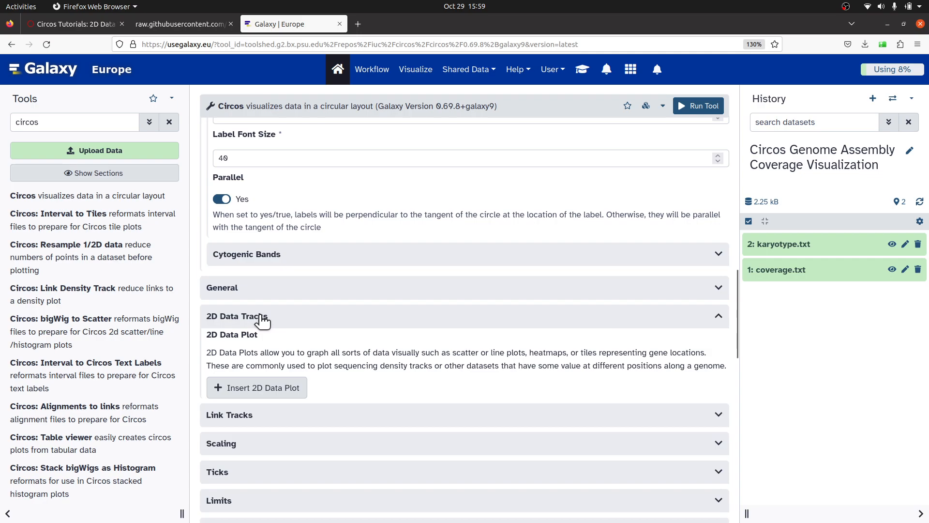
pyautogui.scroll(-1, 322, 350)
pyautogui.scroll(-2, 322, 350)
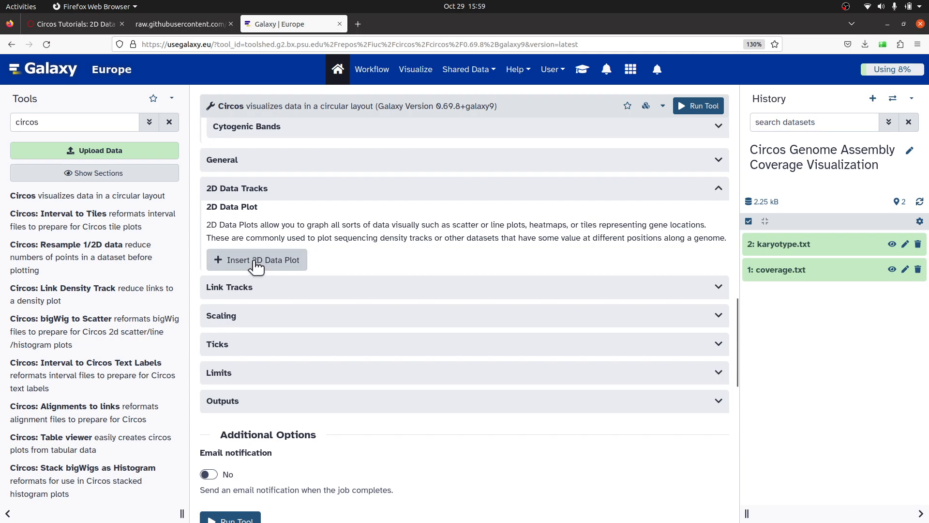
pyautogui.click(279, 266)
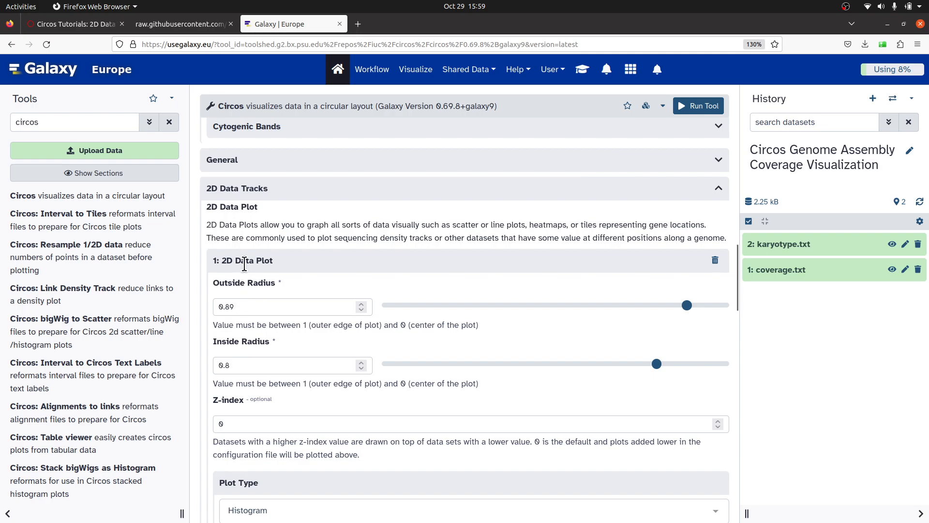
# Set the 2D data plot's outside radius to 0.85 and inside radius to 0.6.
pyautogui.click(256, 308)
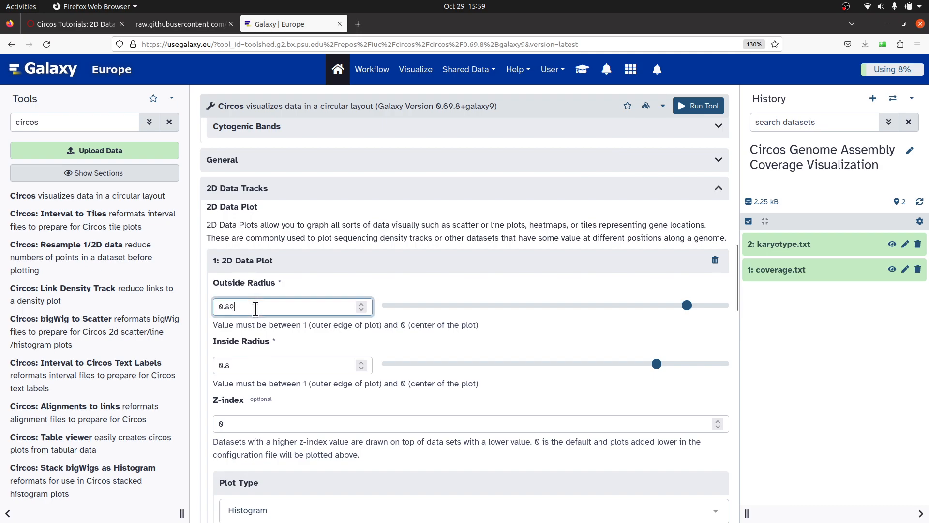
pyautogui.press('BackSpace')
pyautogui.write('5')
pyautogui.click(251, 364)
pyautogui.press('BackSpace')
pyautogui.write('6')
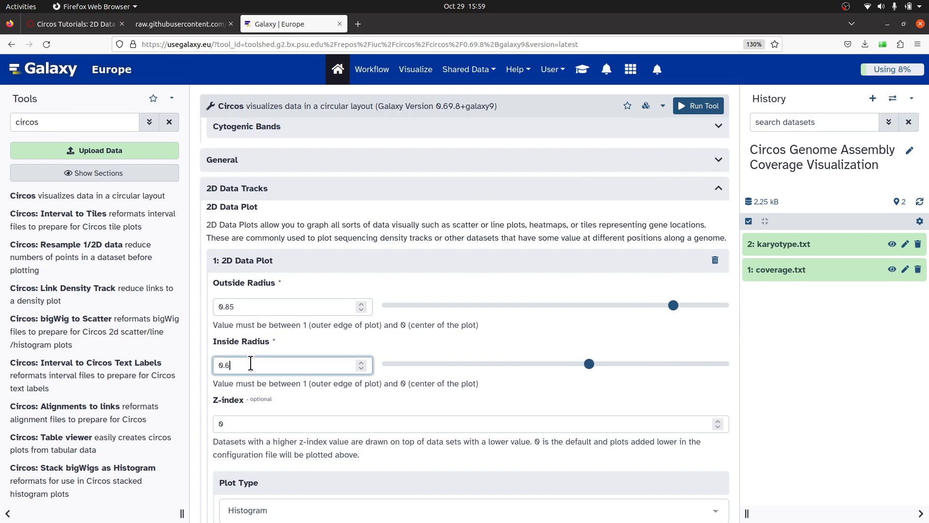
# Keep the 2D data plot type as Histogram and choose coverage.txt as the histogram data source.
pyautogui.scroll(-4, 280, 417)
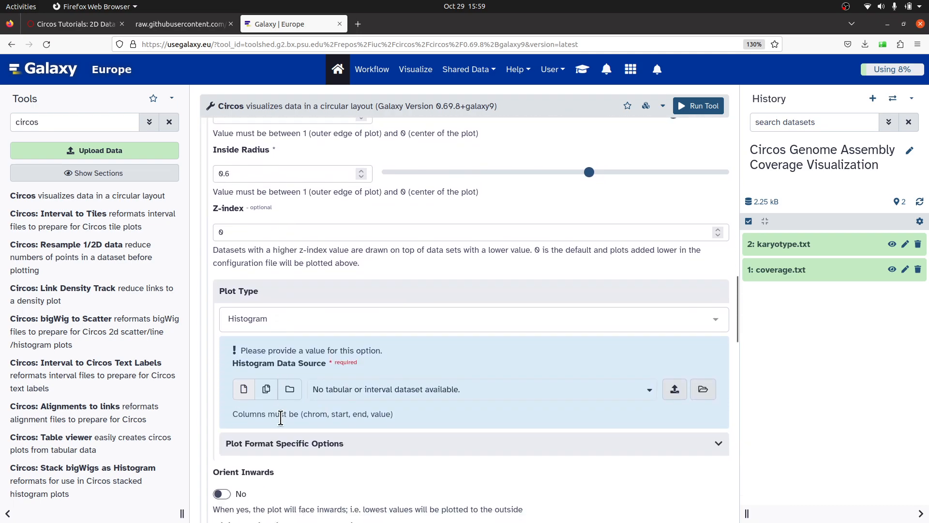
pyautogui.click(263, 318)
pyautogui.click(265, 350)
pyautogui.scroll(-1, 317, 310)
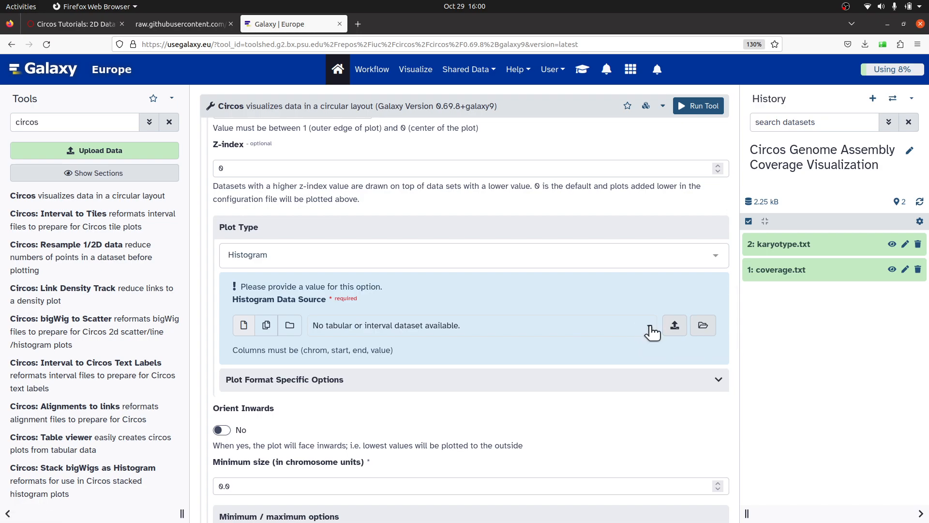
pyautogui.click(711, 328)
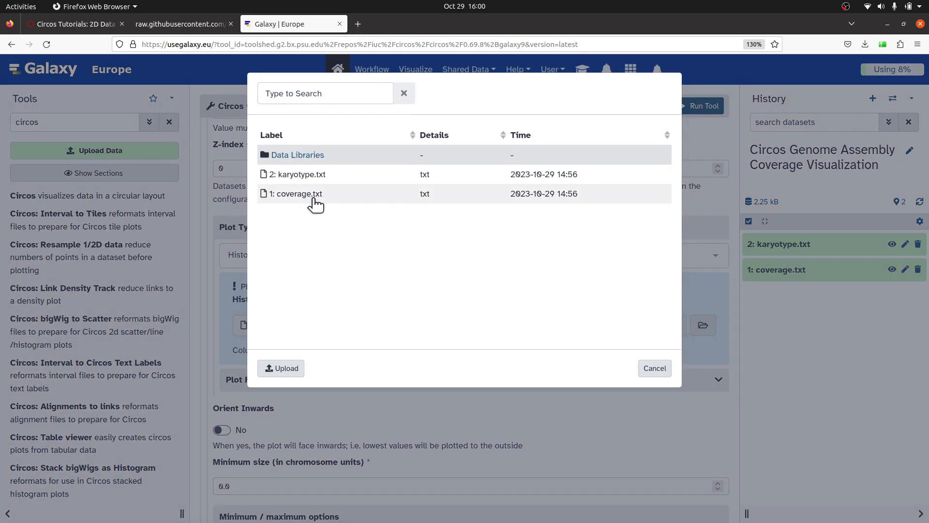
pyautogui.click(315, 202)
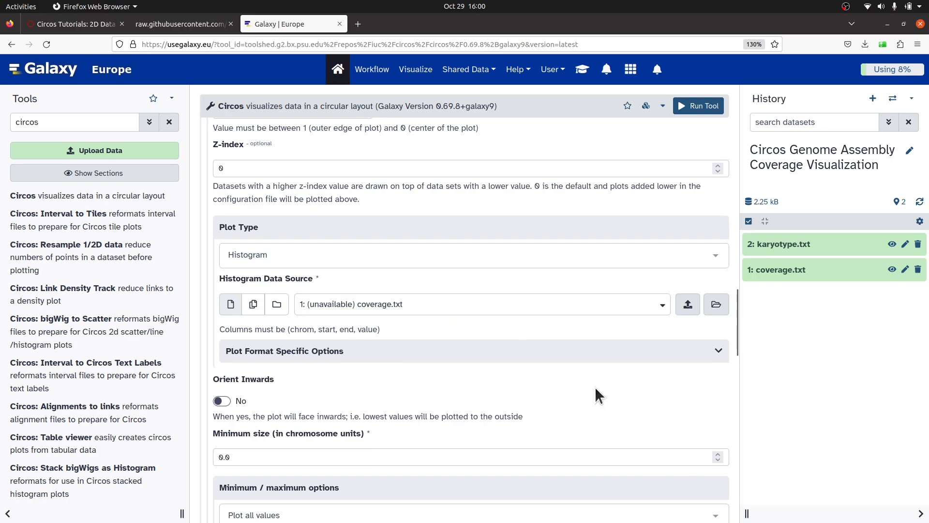
pyautogui.click(724, 307)
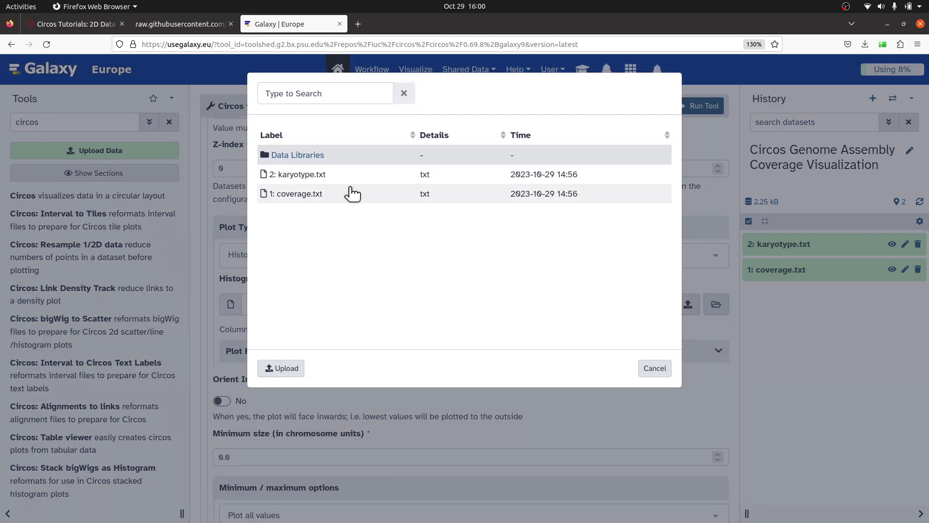
pyautogui.click(306, 196)
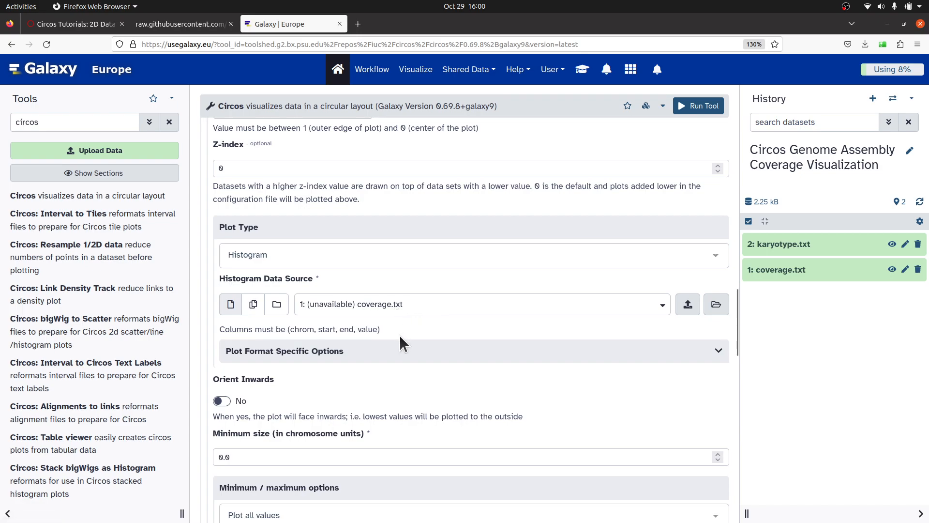
# In the plot format specific options, set the histogram fill colour to dark orange.
pyautogui.scroll(-2, 400, 335)
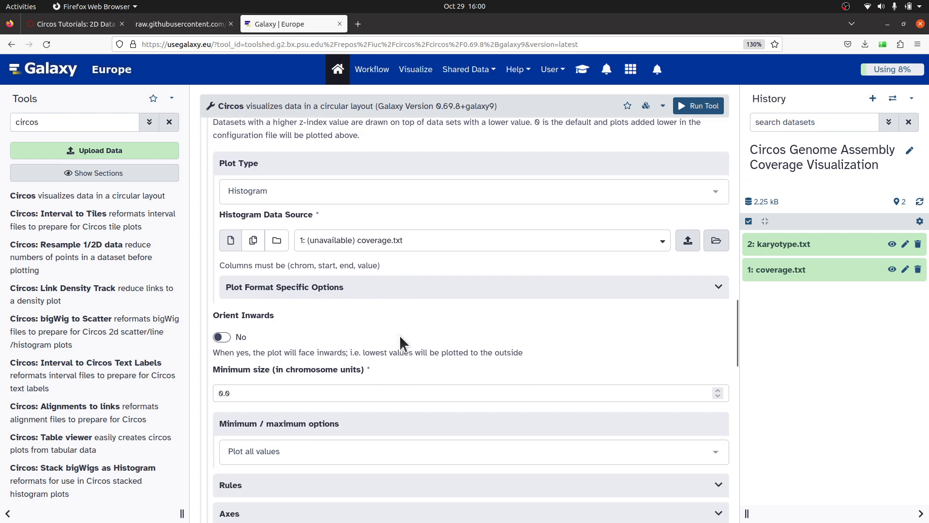
pyautogui.click(304, 290)
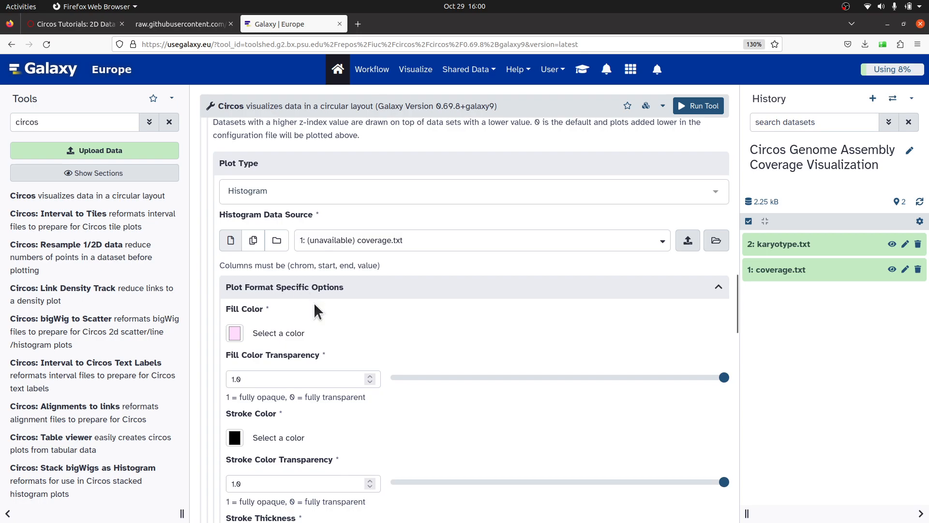
pyautogui.scroll(-2, 317, 335)
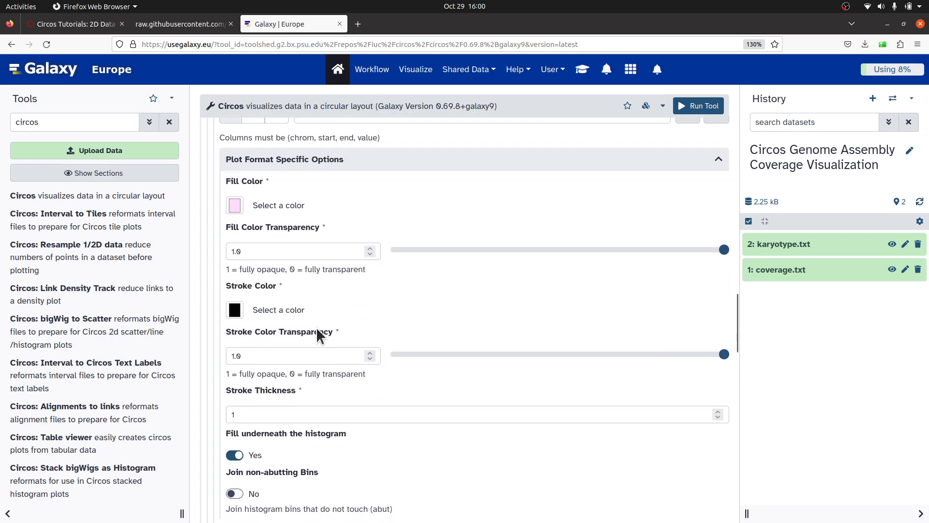
pyautogui.click(239, 210)
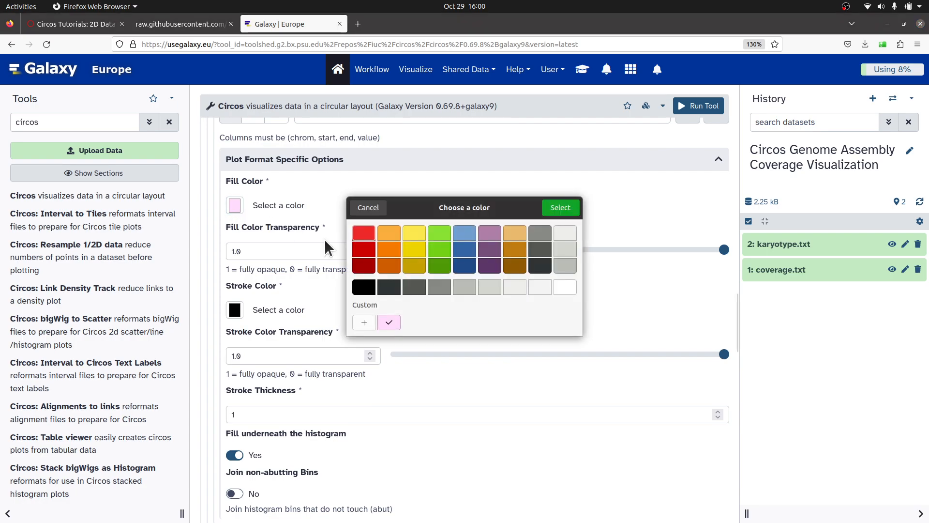
pyautogui.click(386, 264)
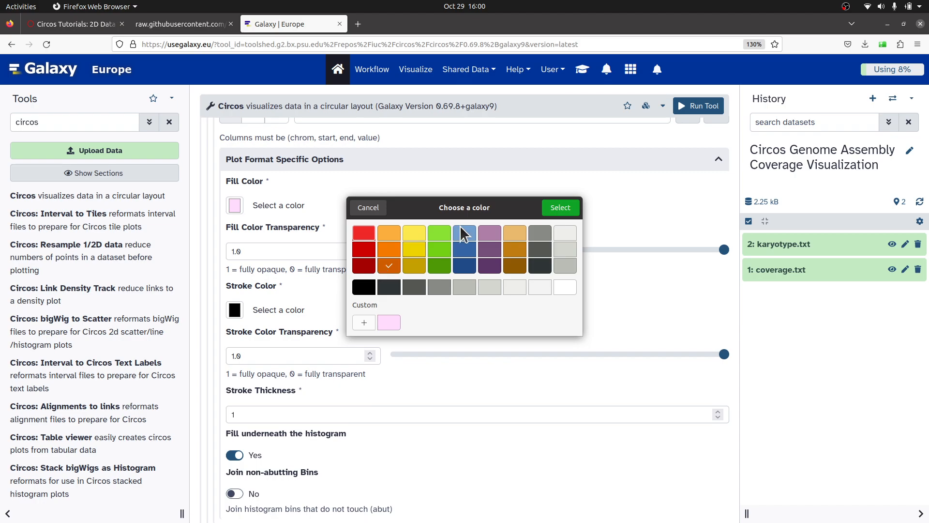
pyautogui.click(557, 209)
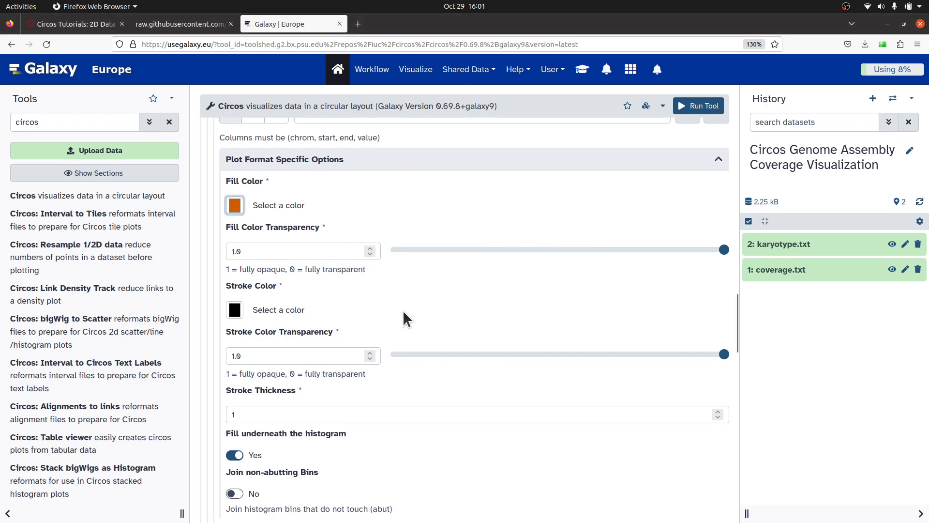
# Run the Circos tool with the configured settings.
pyautogui.scroll(-5, 404, 312)
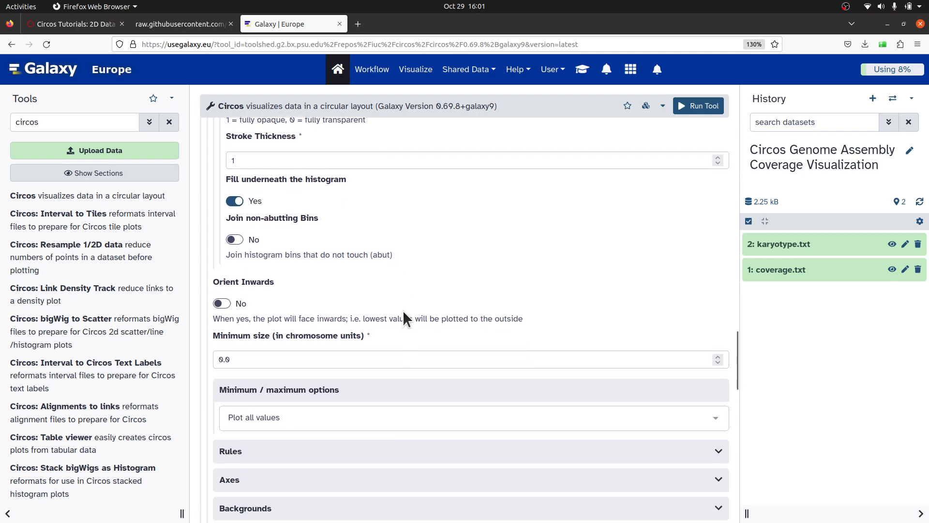
pyautogui.scroll(-1, 404, 317)
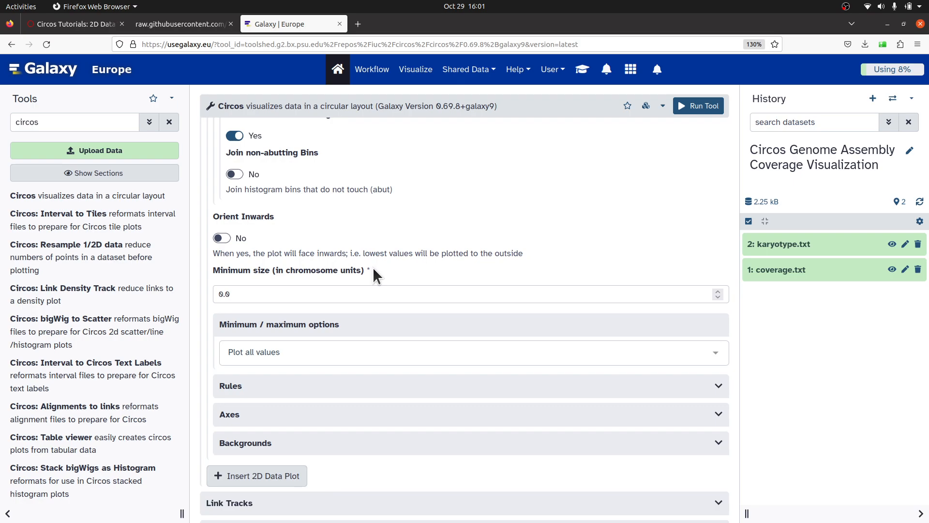
pyautogui.click(693, 111)
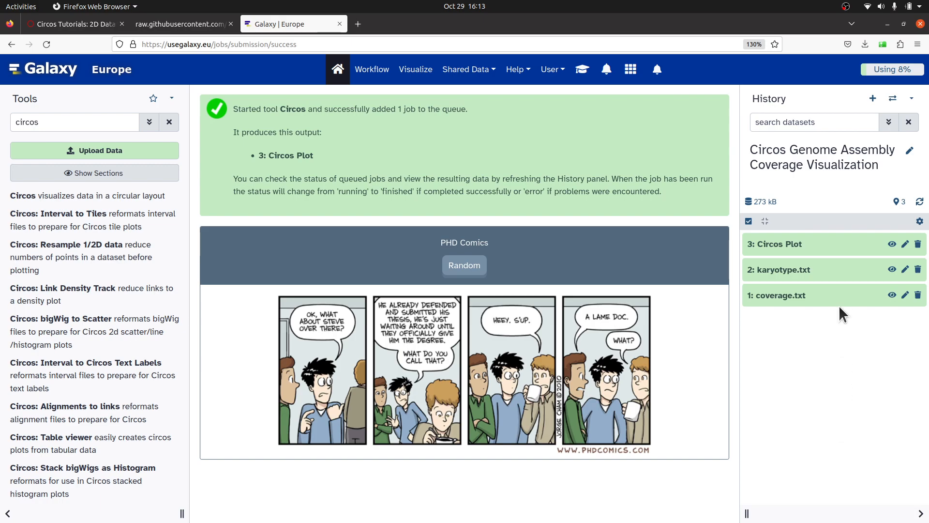
# Download the Circos Plot output as Galaxy3-[Circos_Plot].png into the Circos folder.
pyautogui.click(804, 244)
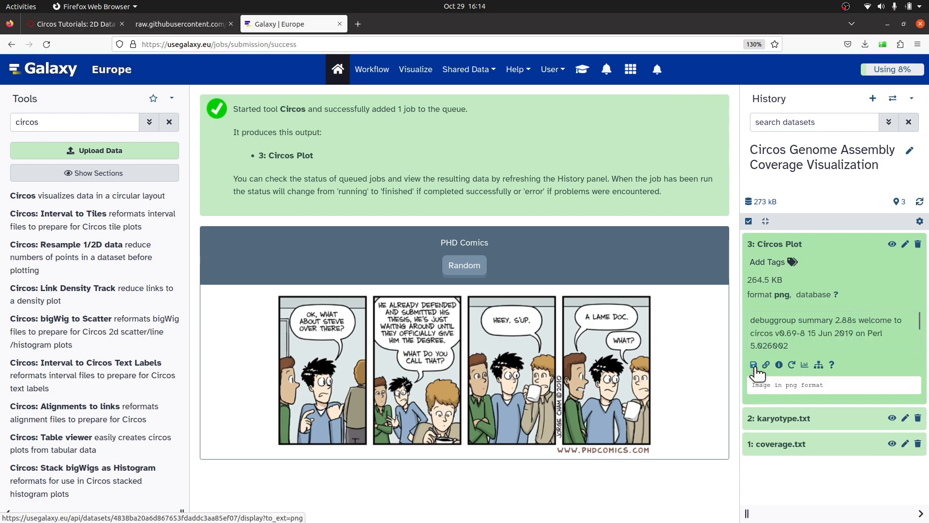
pyautogui.click(754, 364)
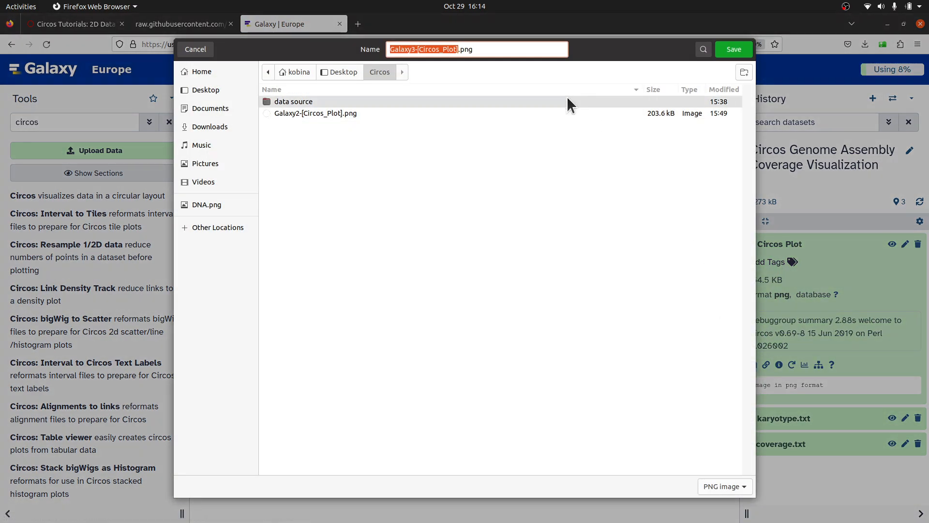
pyautogui.click(729, 50)
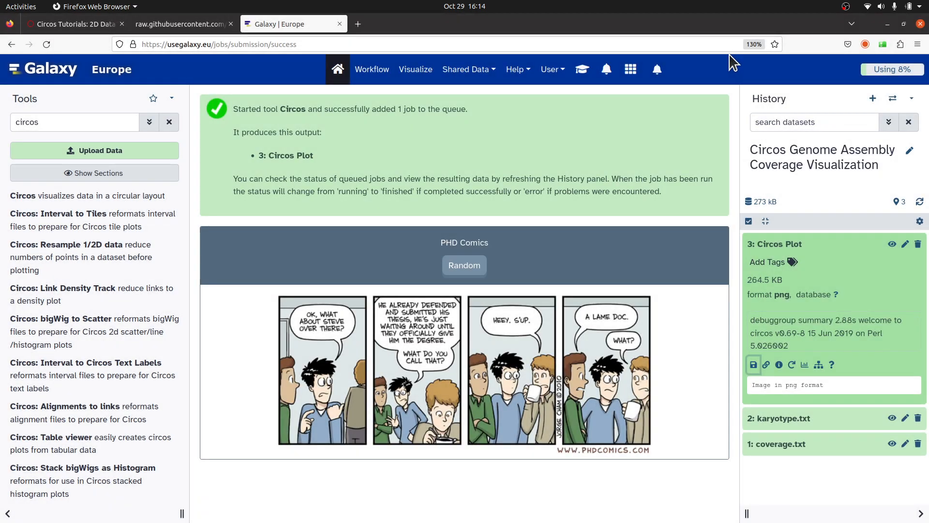
# Open the downloaded plot's folder and view Galaxy3-[Circos_Plot].png in the image viewer.
pyautogui.click(866, 44)
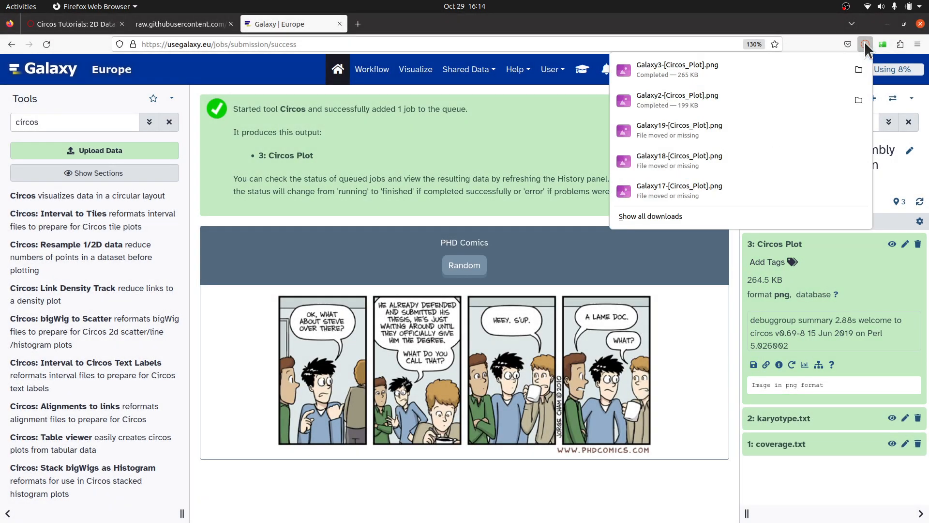
pyautogui.click(861, 69)
pyautogui.click(501, 27)
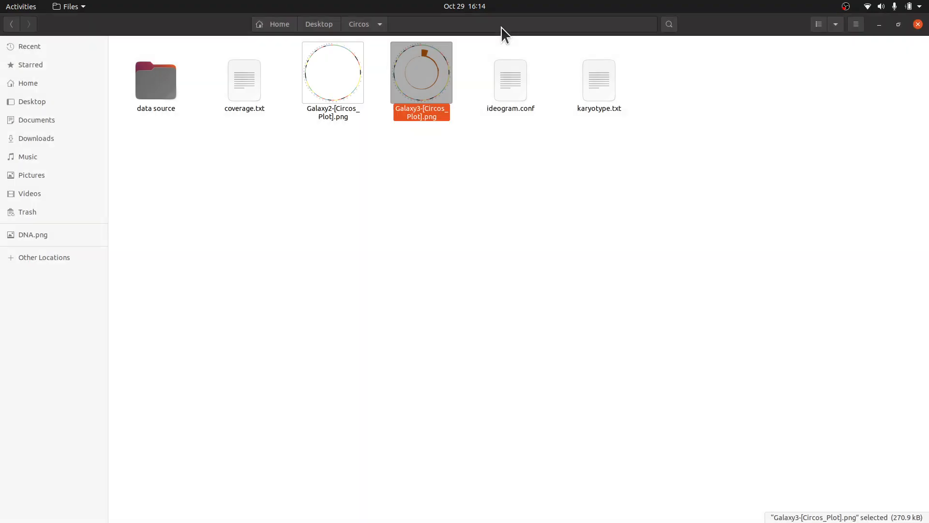
pyautogui.click(474, 160)
pyautogui.doubleClick(428, 73)
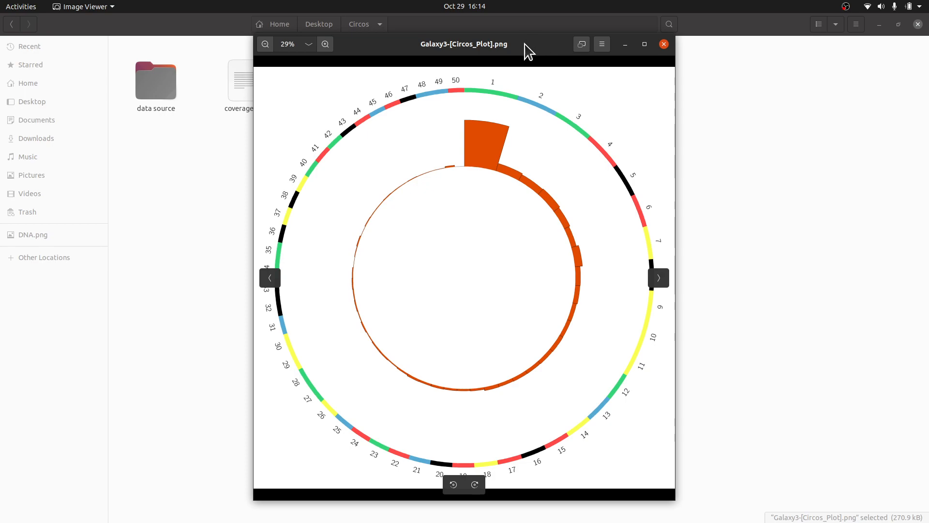
pyautogui.moveTo(528, 50); pyautogui.dragTo(547, 47)
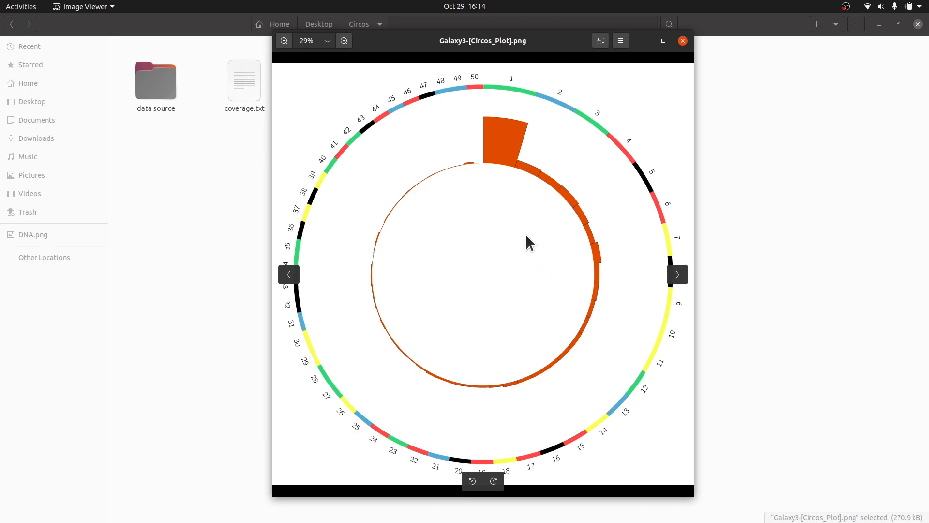
pyautogui.moveTo(571, 43)
pyautogui.mouseDown()
pyautogui.moveTo(543, 33)
pyautogui.moveTo(553, 43)
pyautogui.mouseUp()
pyautogui.moveTo(547, 44); pyautogui.dragTo(539, 36)
pyautogui.moveTo(568, 112)
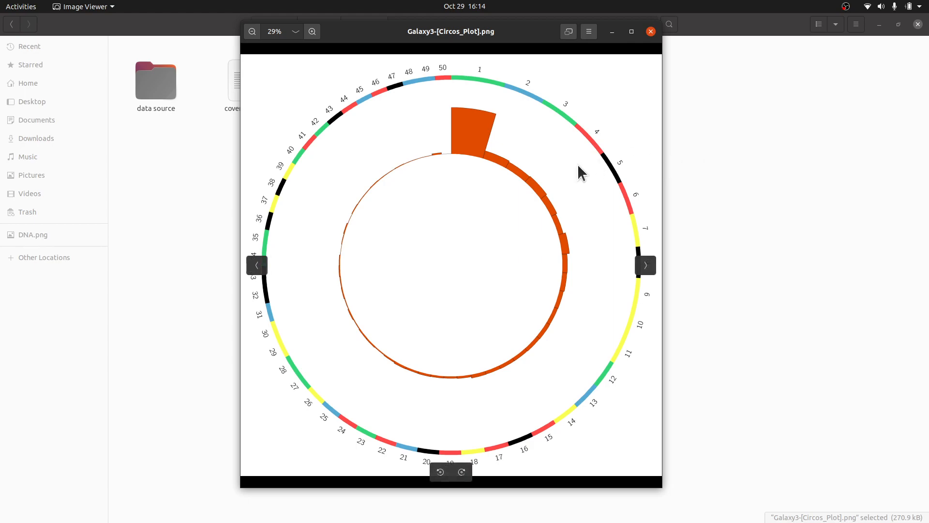
pyautogui.click(757, 173)
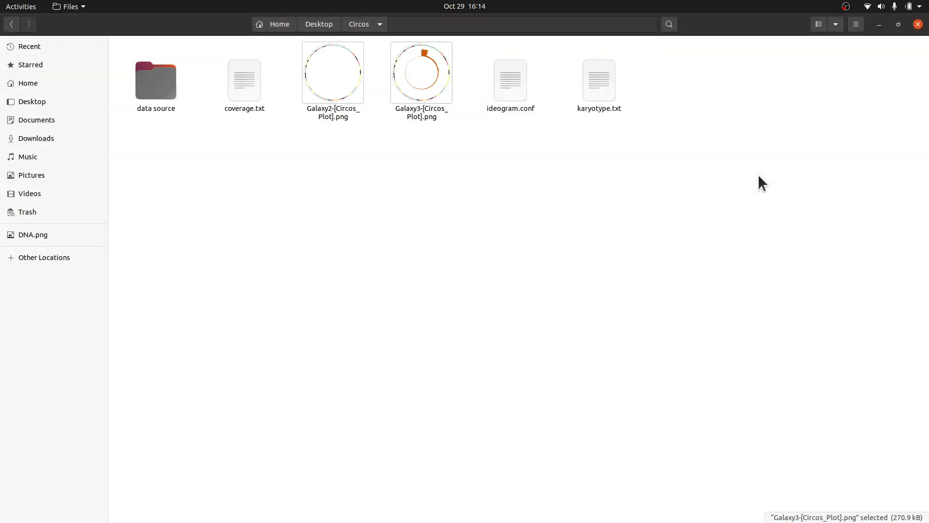
# Open ideogram.conf in the text editor and review its ideogram settings.
pyautogui.doubleClick(514, 90)
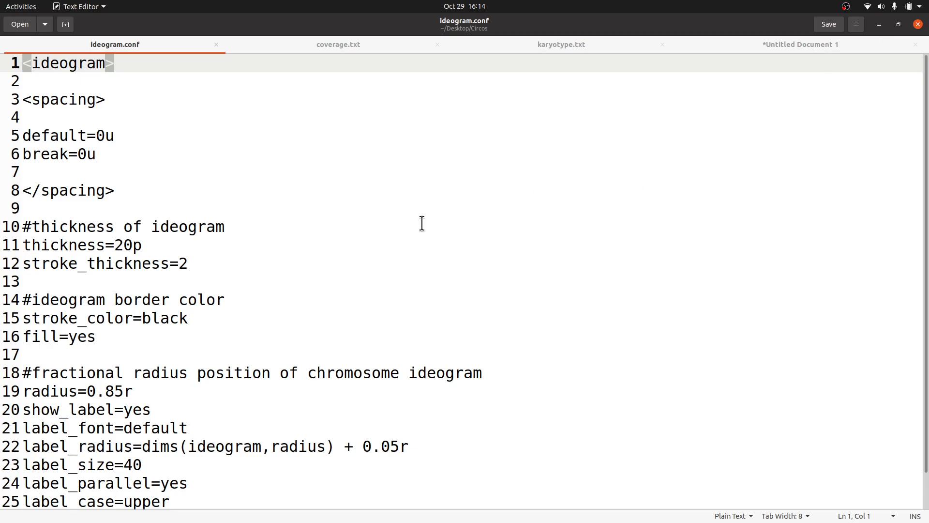
pyautogui.scroll(-1, 422, 223)
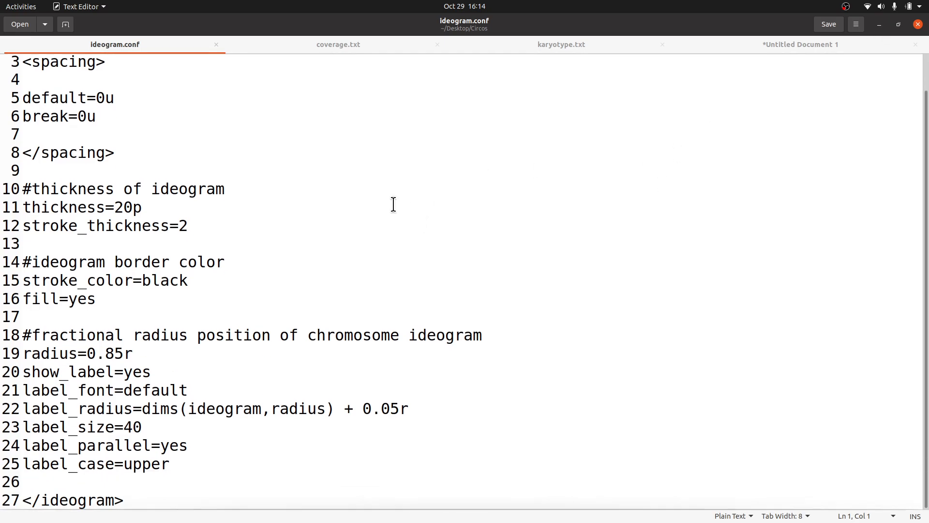
pyautogui.click(881, 25)
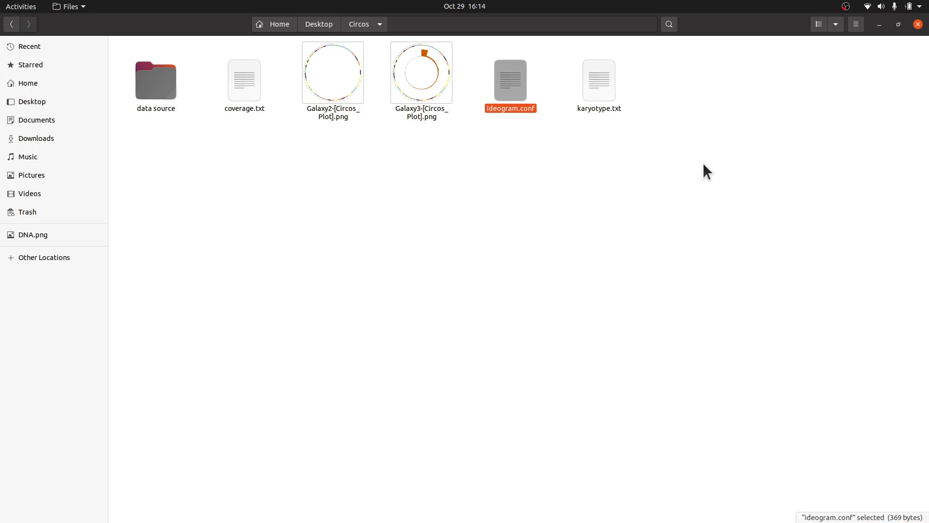
# Reopen Galaxy3-[Circos_Plot].png and inspect the histogram ring around the ideogram.
pyautogui.click(562, 169)
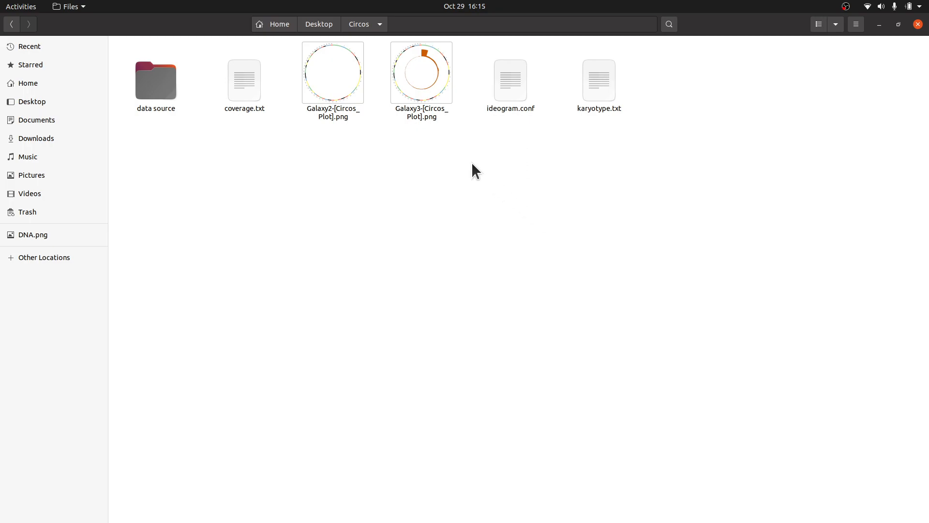
pyautogui.doubleClick(419, 88)
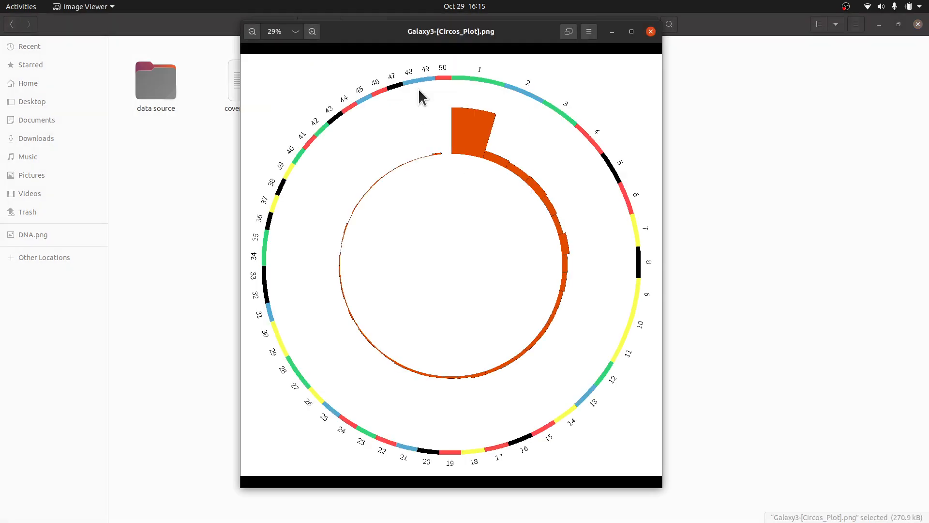
pyautogui.moveTo(505, 34)
pyautogui.mouseDown()
pyautogui.moveTo(525, 58)
pyautogui.moveTo(515, 44)
pyautogui.mouseUp()
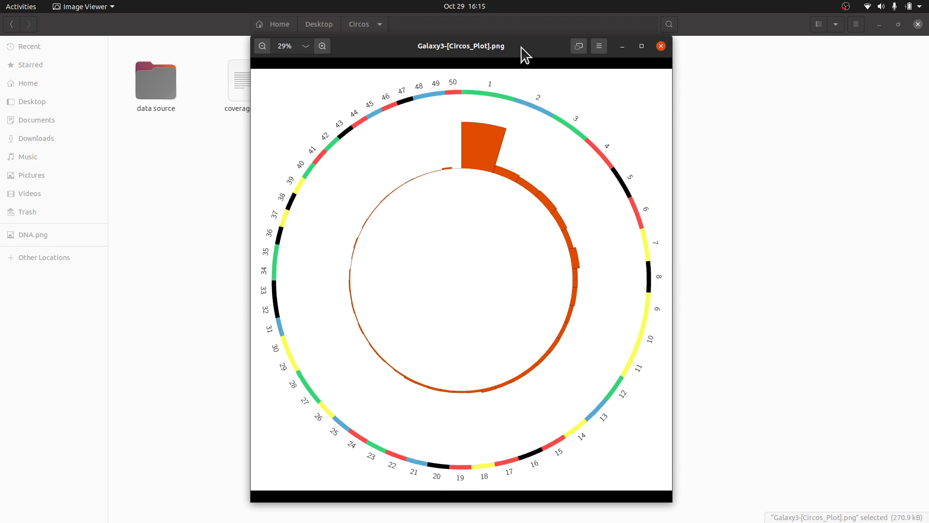
pyautogui.moveTo(521, 47); pyautogui.dragTo(544, 63)
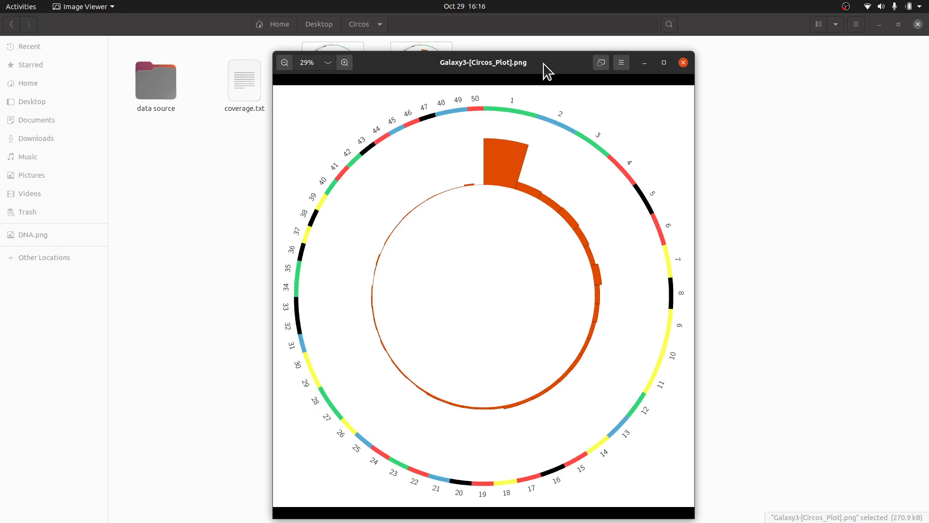
pyautogui.moveTo(544, 64); pyautogui.dragTo(604, 51)
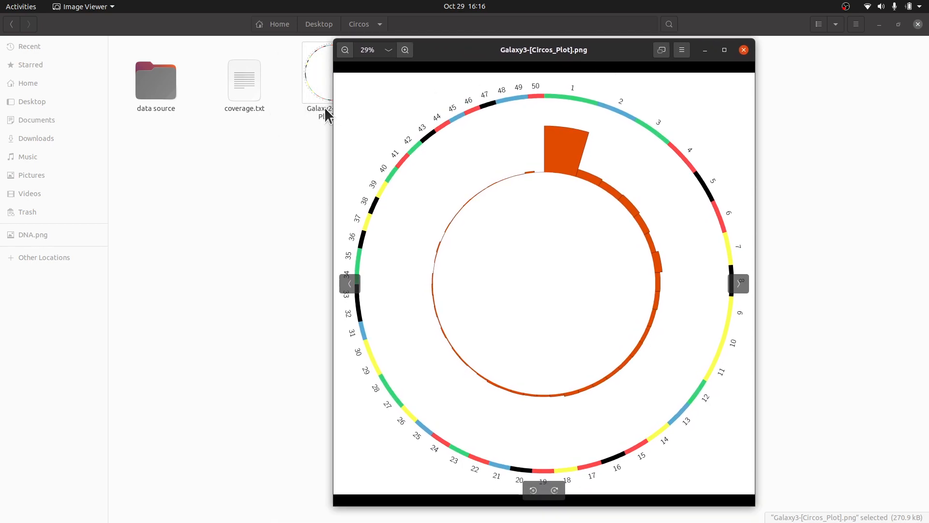
pyautogui.click(271, 106)
# Open coverage.txt in the text editor and review its chromosome coverage values.
pyautogui.doubleClick(258, 92)
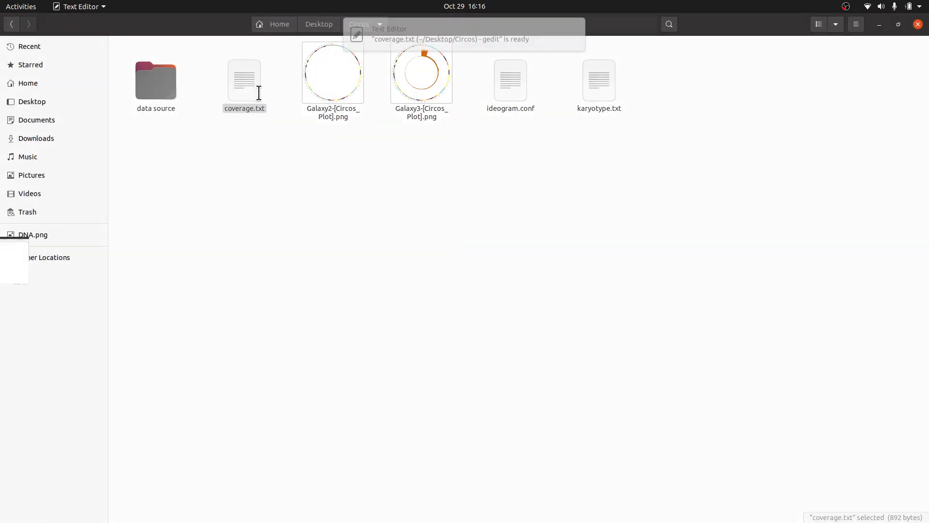
pyautogui.click(880, 24)
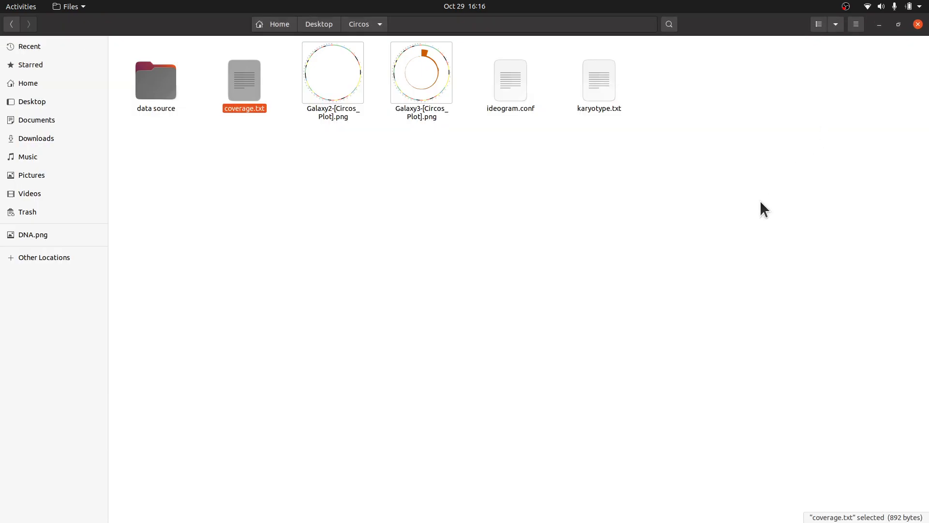
pyautogui.click(728, 241)
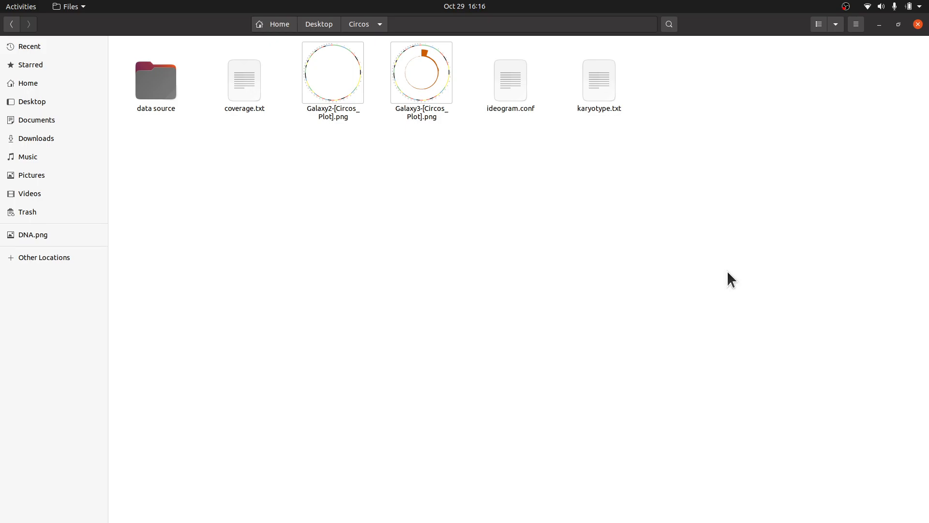
pyautogui.doubleClick(251, 94)
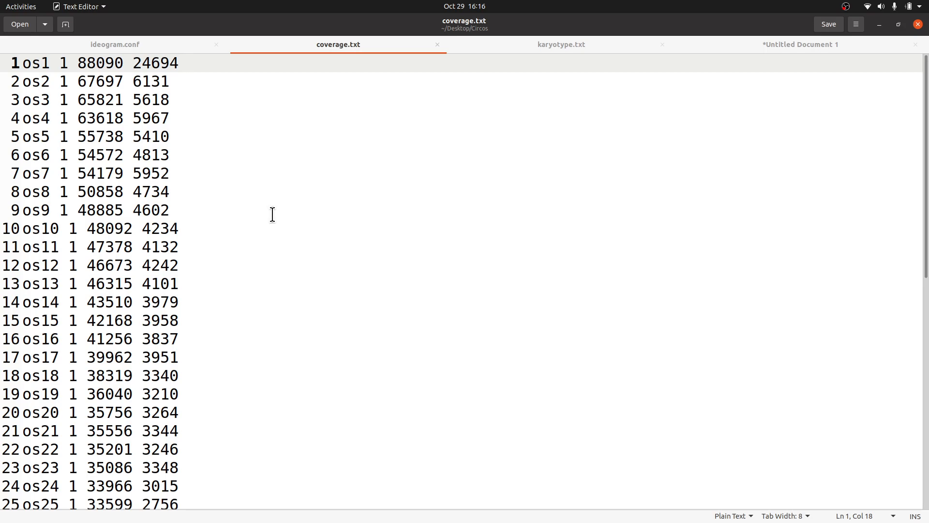
pyautogui.click(881, 25)
# Reopen Galaxy3-[Circos_Plot].png to compare the histogram with the coverage data.
pyautogui.click(658, 233)
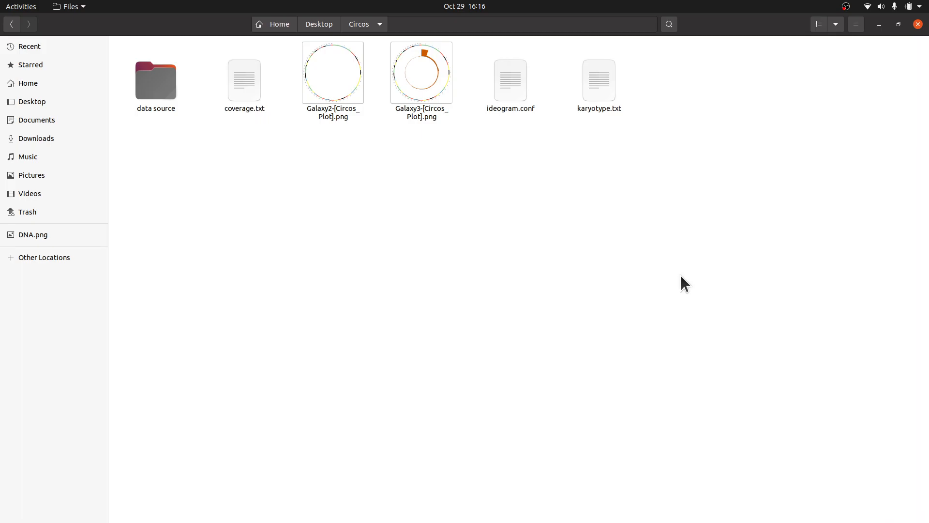
pyautogui.doubleClick(428, 98)
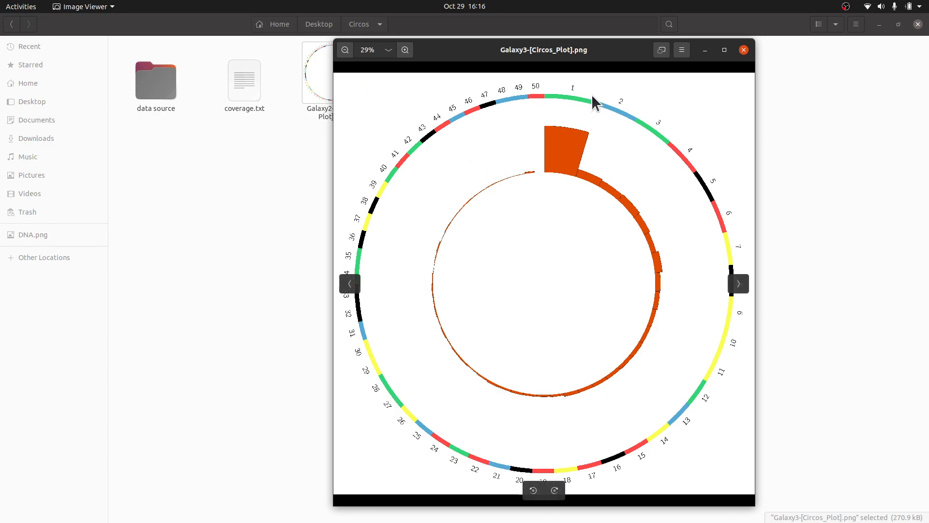
pyautogui.moveTo(565, 51); pyautogui.dragTo(495, 47)
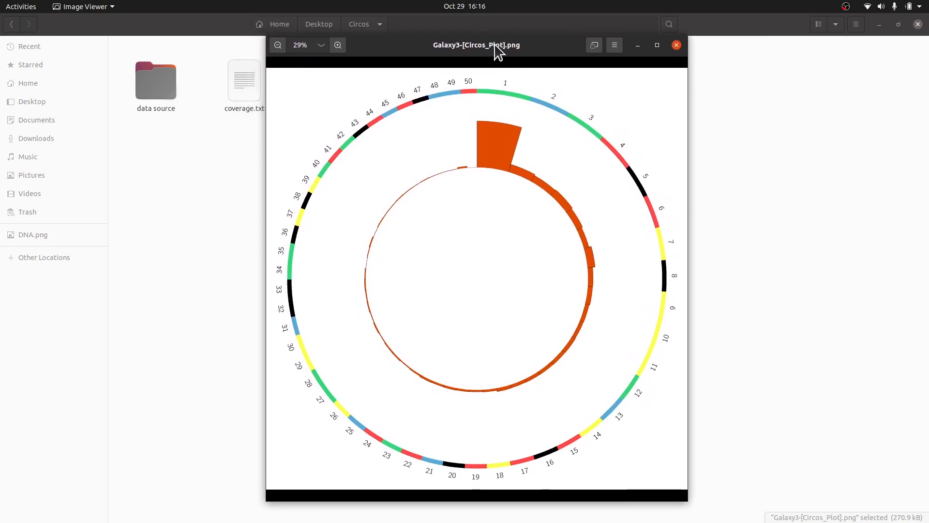